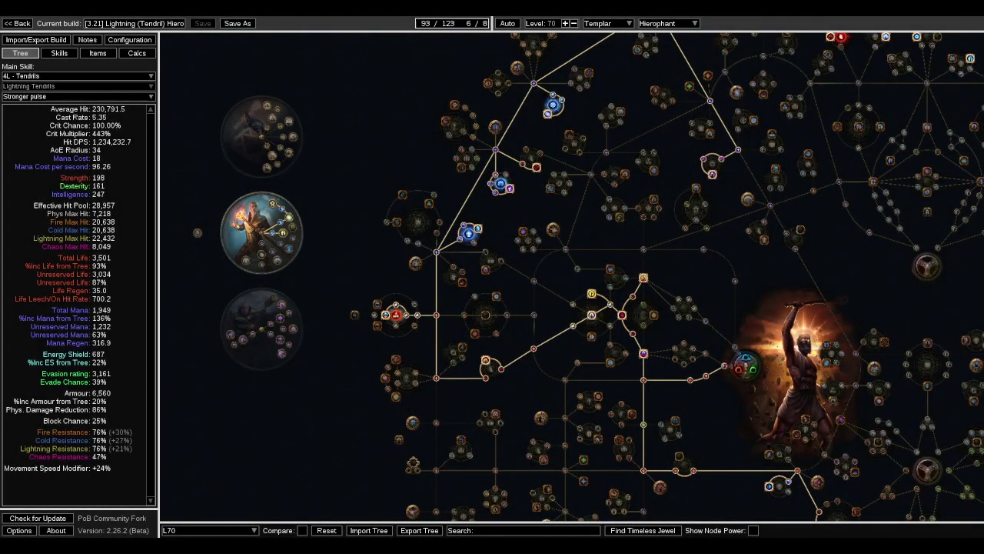
left_click_drag(320, 444, 312, 434)
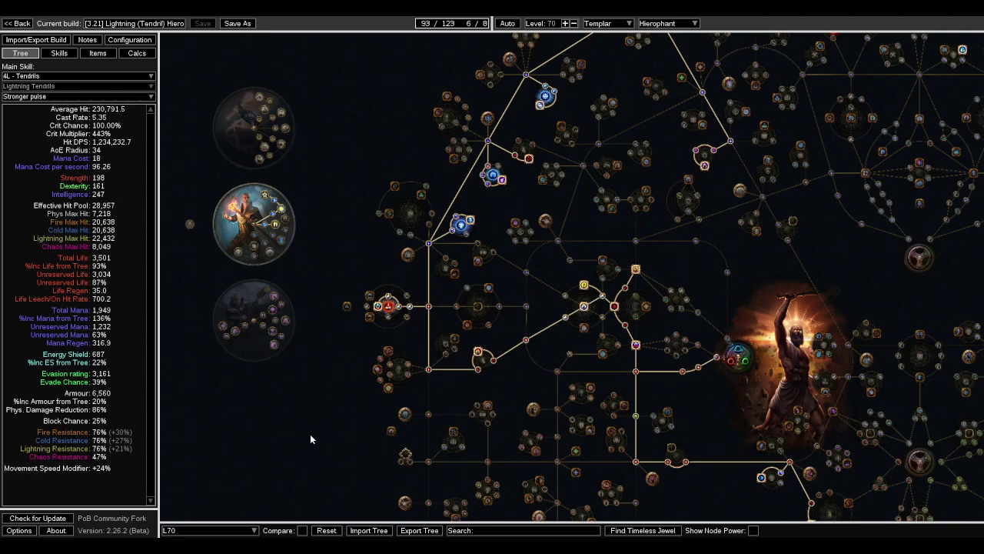
left_click_drag(320, 439, 321, 423)
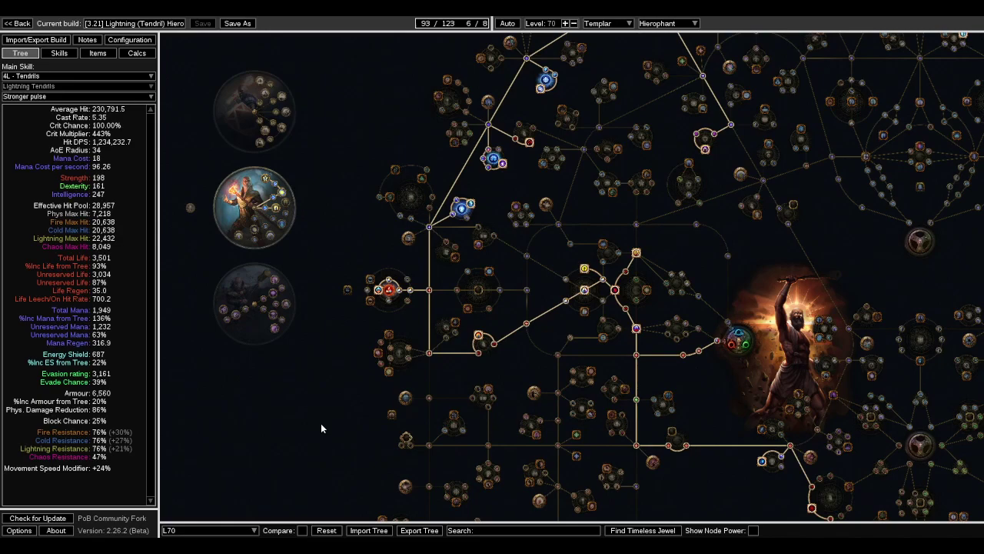
left_click_drag(321, 428, 331, 446)
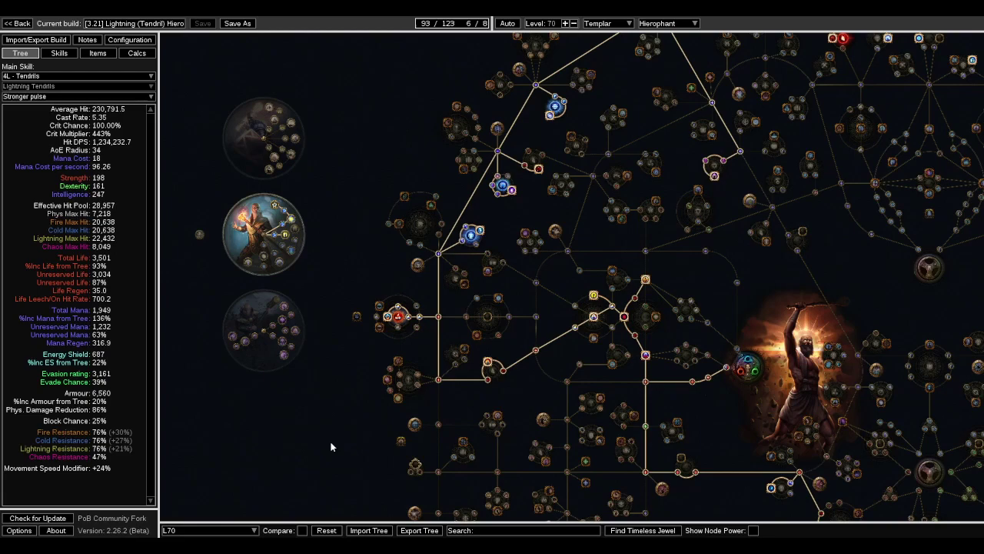
left_click_drag(331, 447, 327, 446)
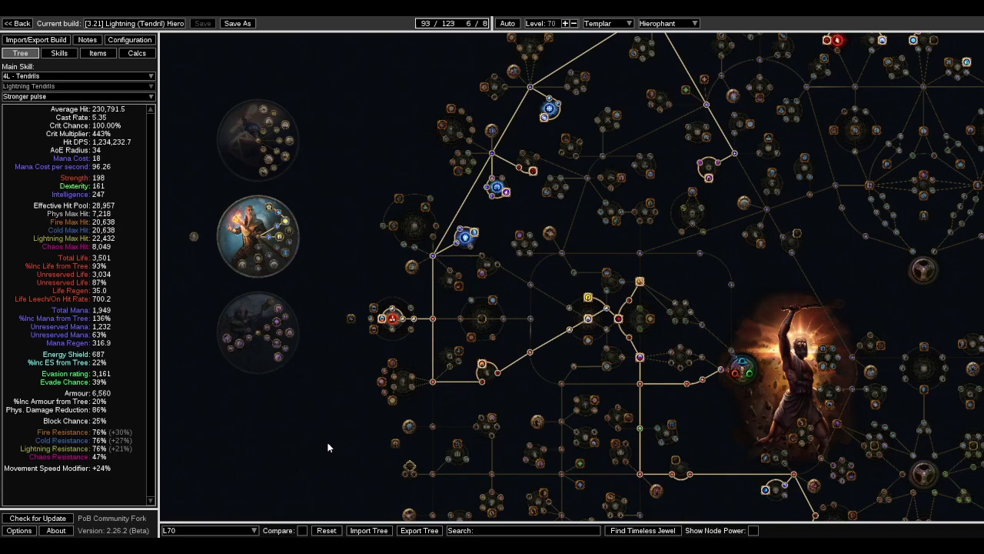
Review the list of saved passive trees while keeping the L70 tree selected
left_click_drag(328, 447, 291, 443)
left_click(212, 531)
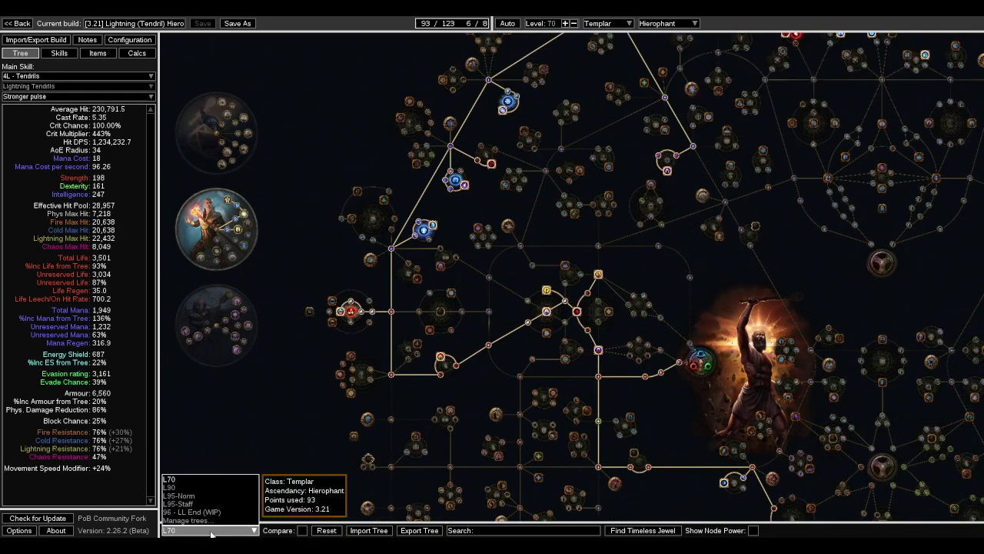
left_click(260, 425)
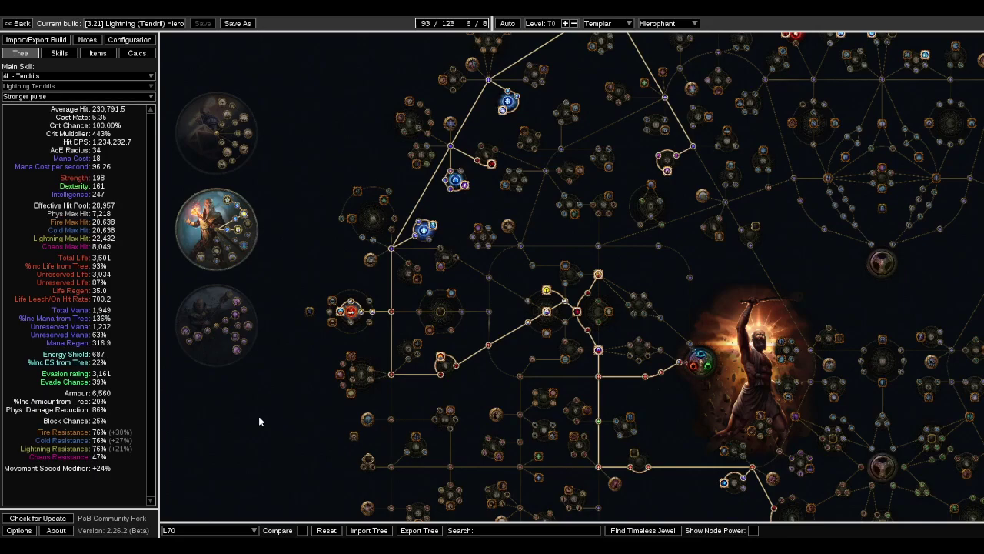
Examine the effects and stat contributions of the allocated Dynamo and Arcane Capacitor notables on the passive tree
left_click_drag(258, 421, 687, 182)
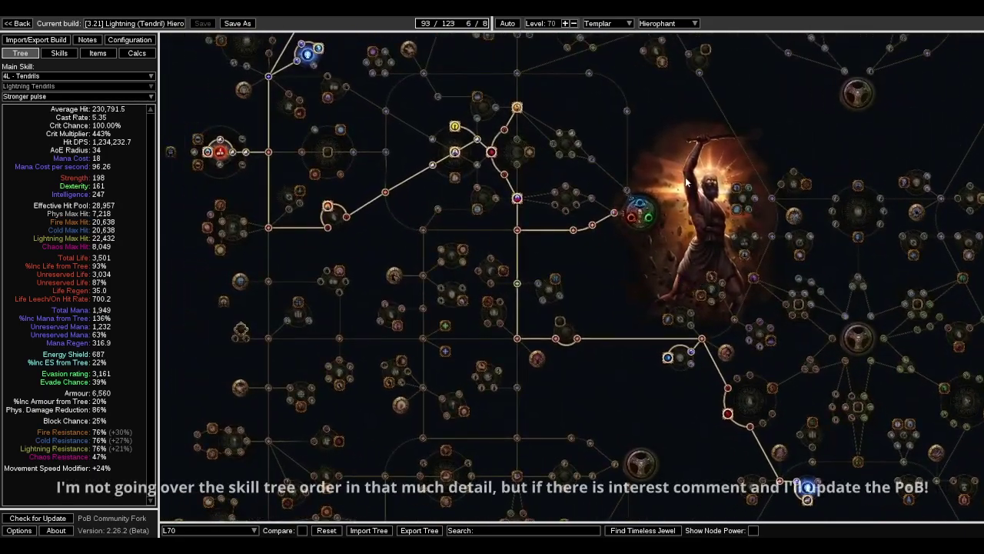
mouse_move(668, 359)
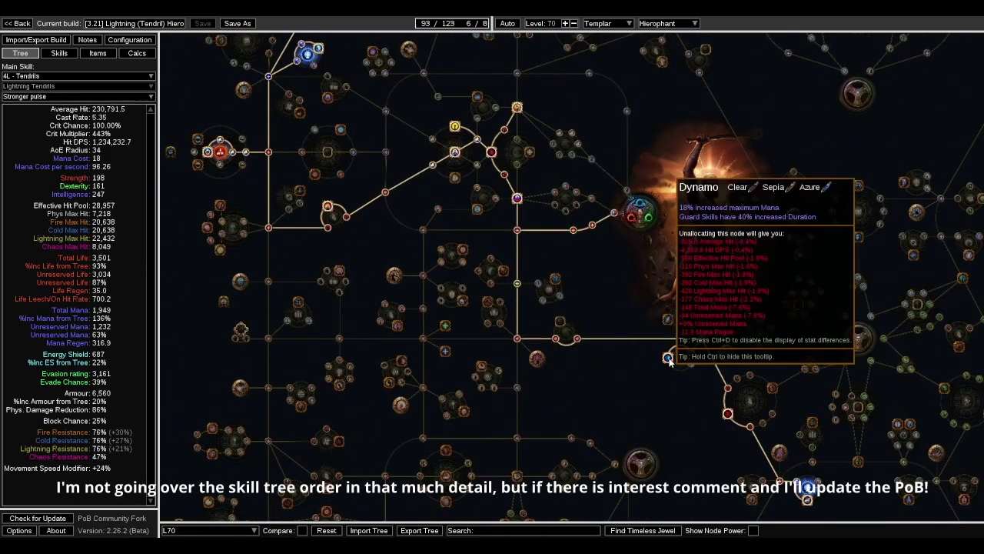
mouse_move(808, 487)
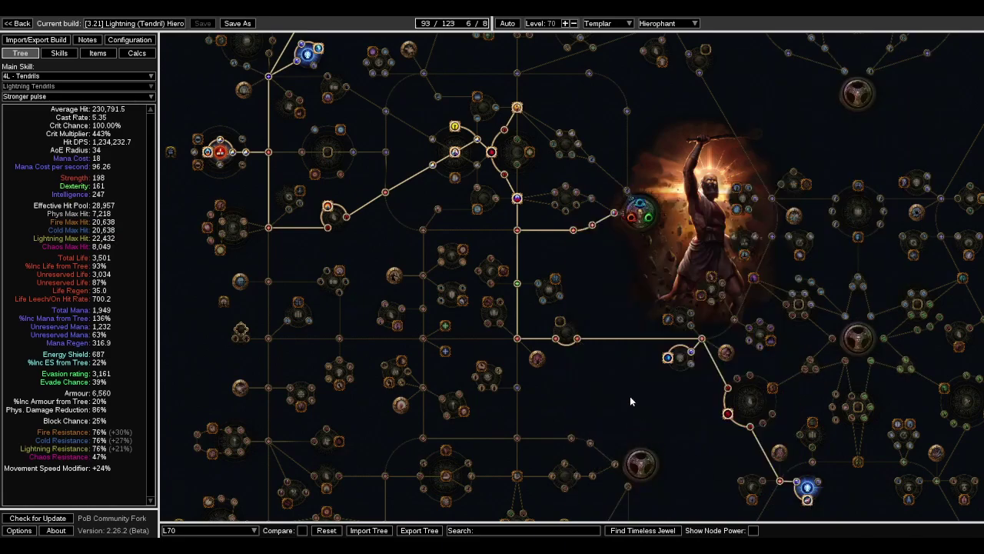
scroll(625, 392, "up", 3)
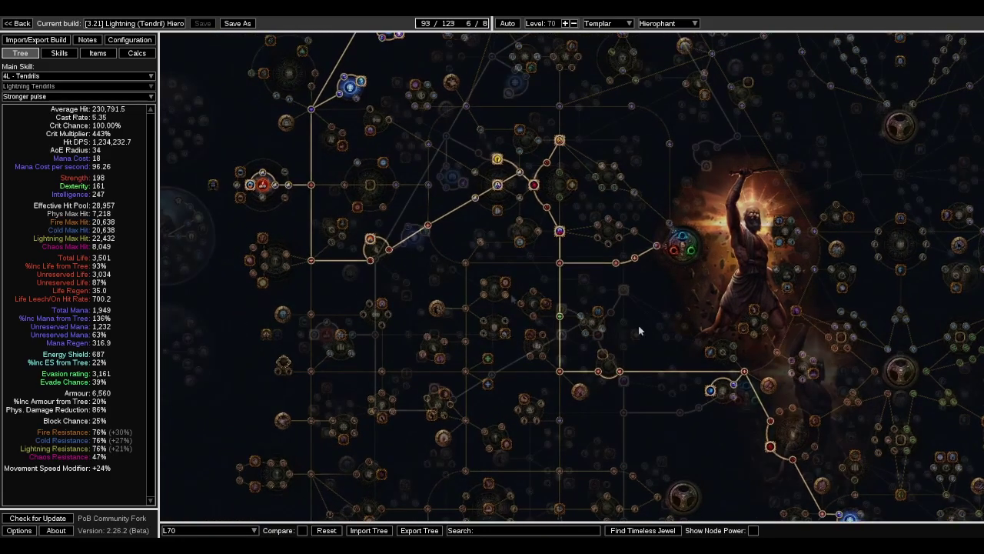
scroll(397, 310, "up", 2)
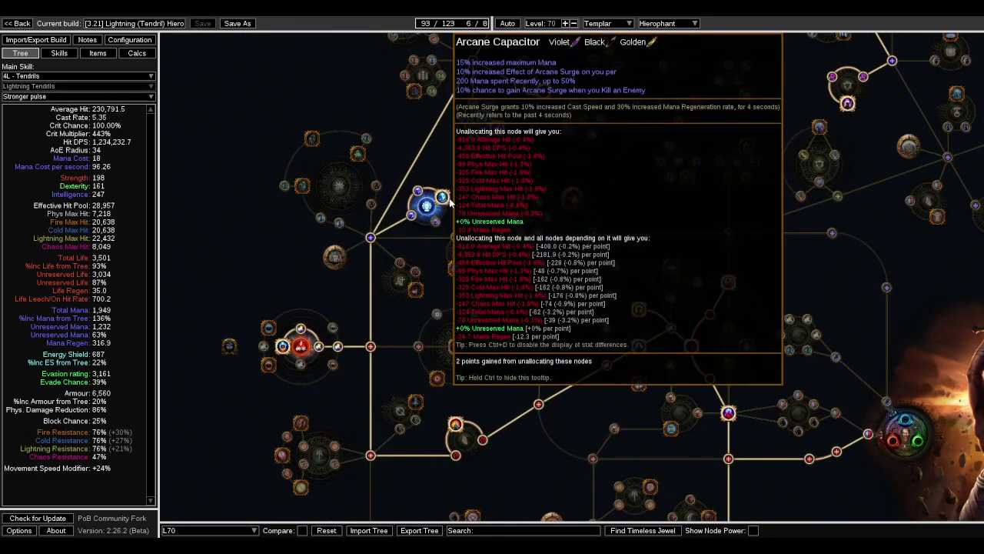
mouse_move(445, 198)
left_click_drag(442, 307, 531, 271)
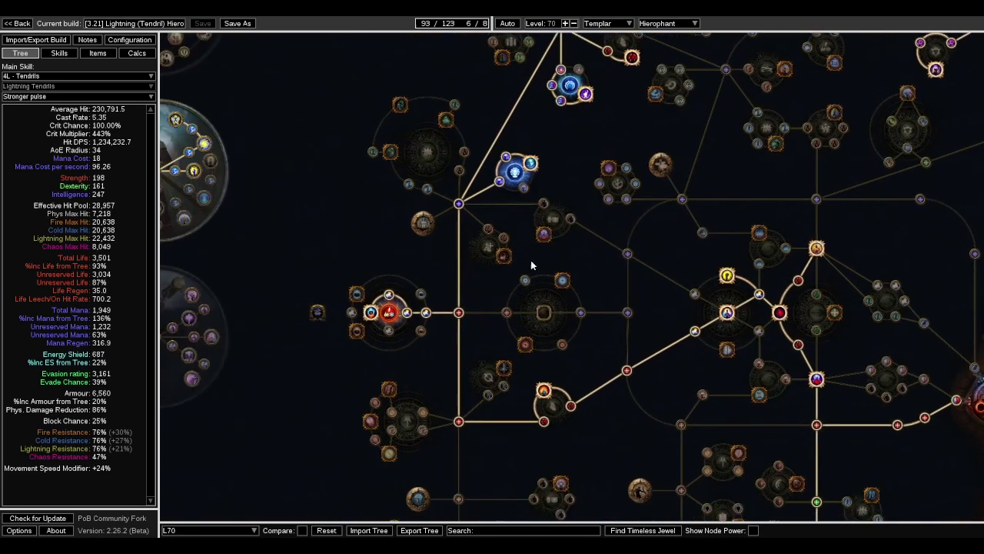
Examine the allocated Elemental Mastery on the far west side of the tree and the stats lost by unallocating it
left_click_drag(432, 354, 457, 345)
scroll(457, 345, "up", 2)
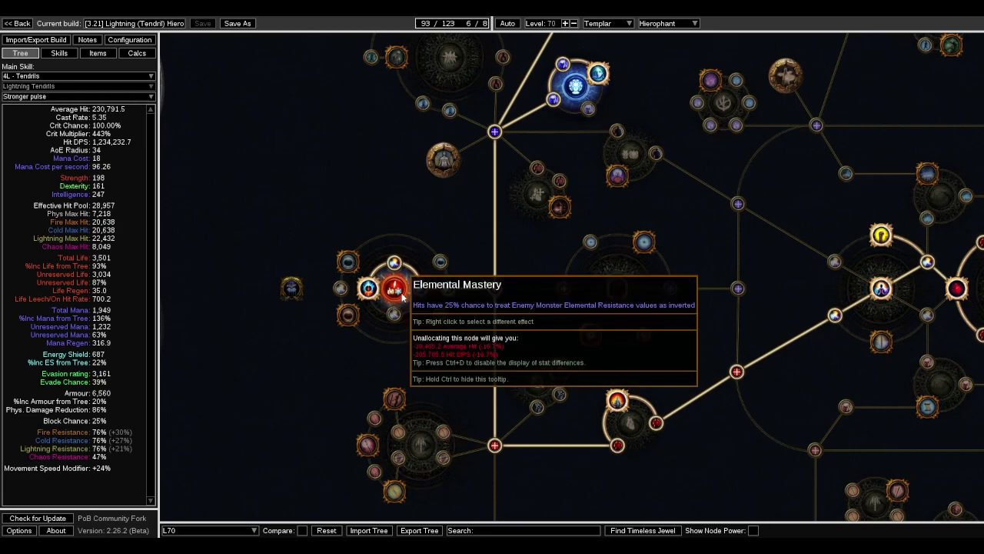
scroll(416, 352, "down", 2)
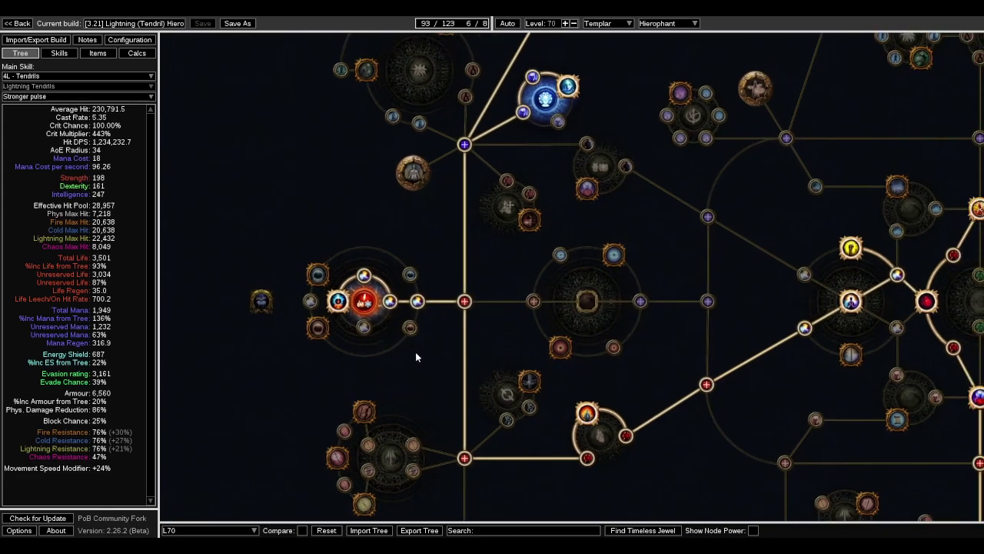
left_click_drag(416, 353, 413, 373)
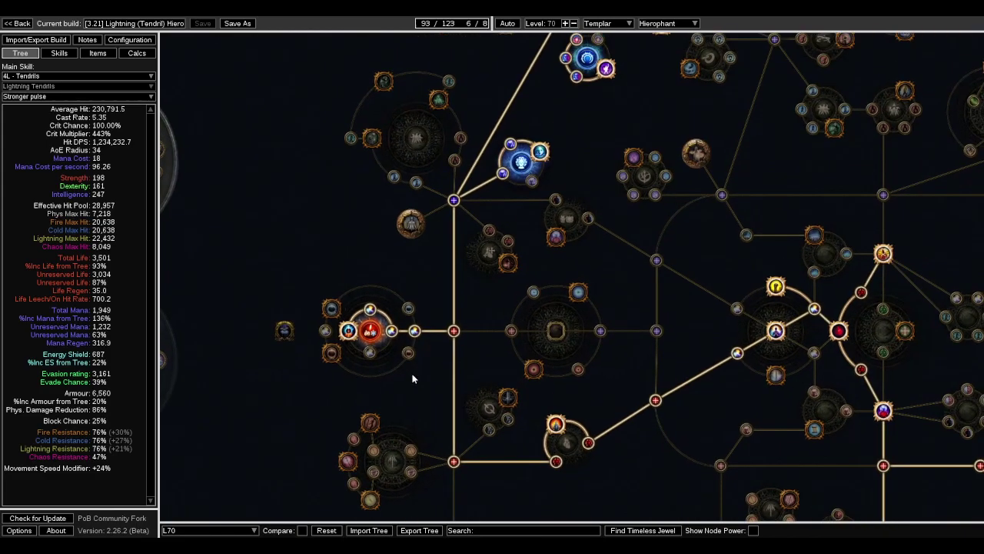
mouse_move(369, 330)
scroll(385, 313, "down", 1)
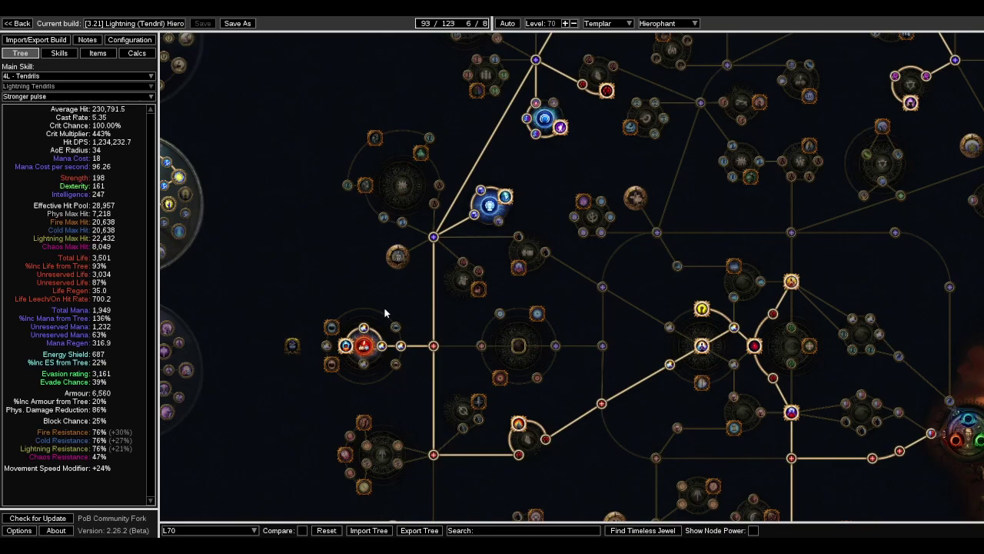
mouse_move(366, 349)
left_click_drag(379, 288, 404, 291)
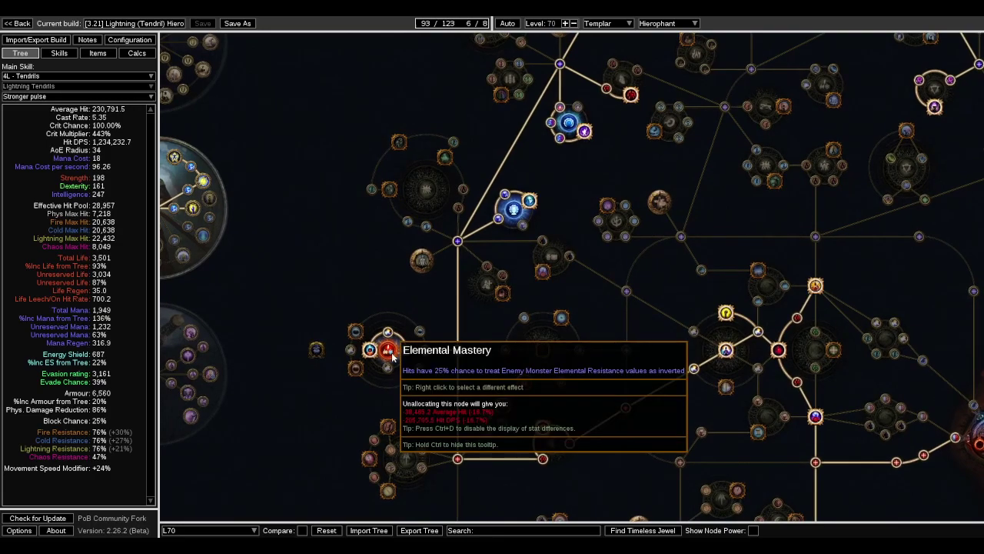
left_click_drag(335, 280, 312, 271)
Examine the allocated clusters west of the Templar start and the unallocated Amplify notable beside them
left_click_drag(660, 416, 451, 288)
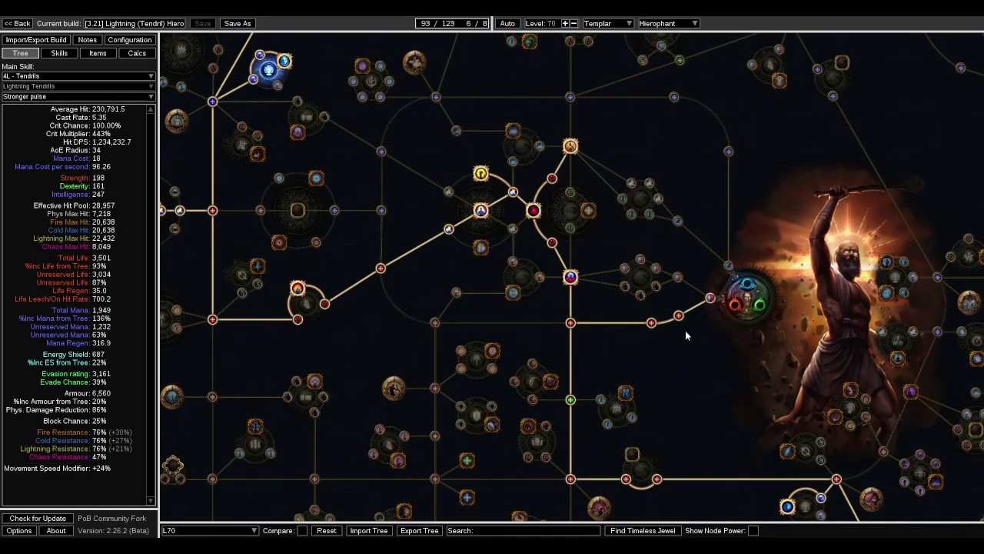
mouse_move(533, 212)
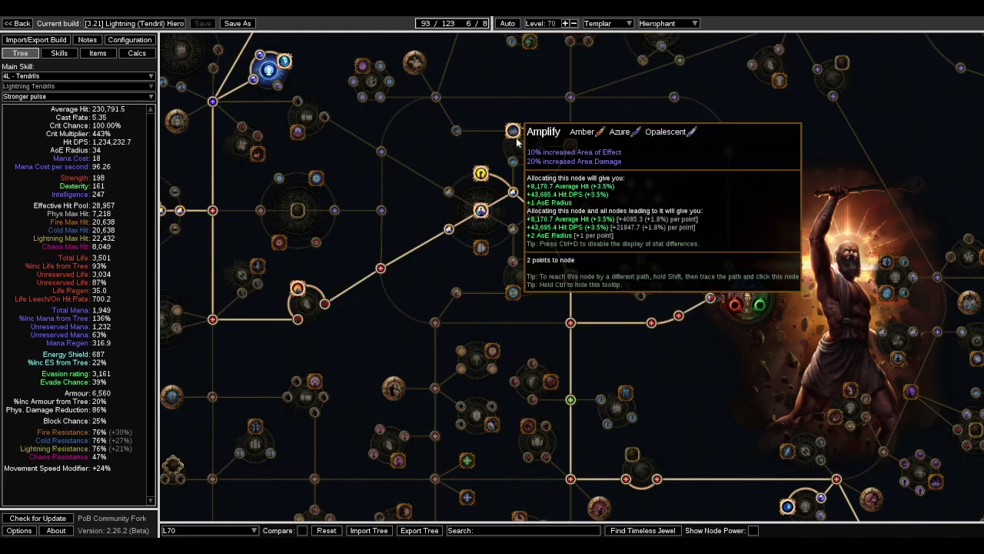
left_click_drag(514, 146, 675, 237)
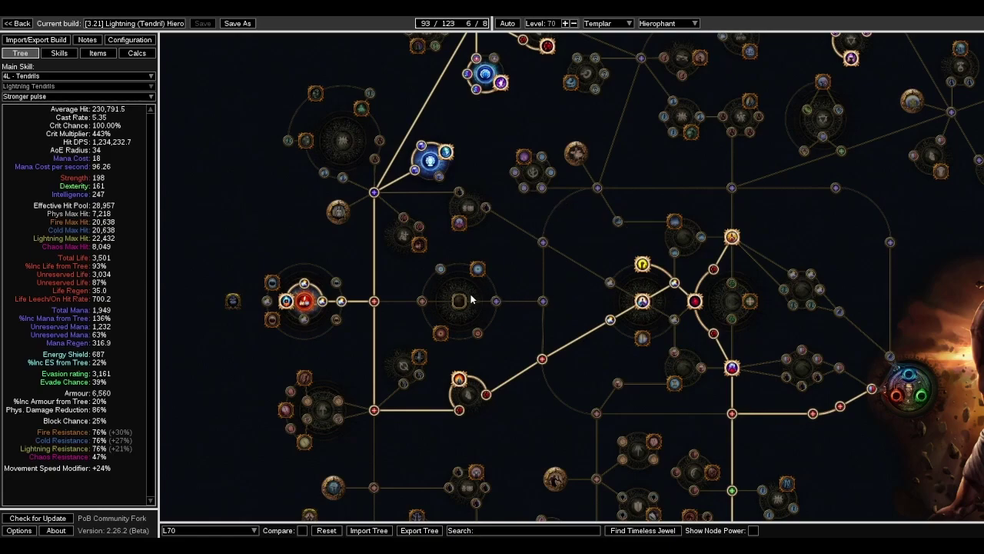
Examine the allocated Hierophant ascendancy nodes, including the Arcane Surge Effect passive, Arcane Blessing and Illuminated Devotion
left_click_drag(325, 272, 414, 288)
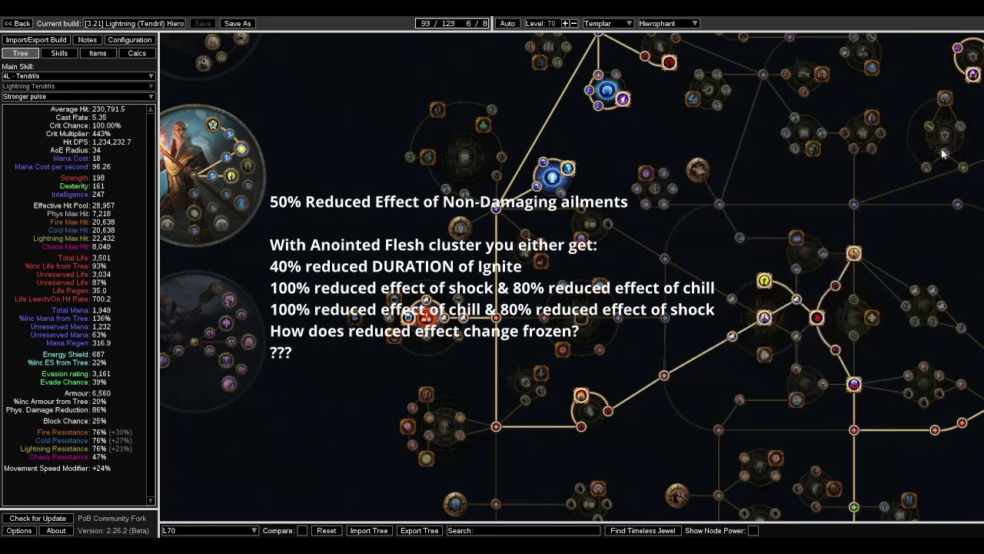
left_click_drag(967, 147, 936, 158)
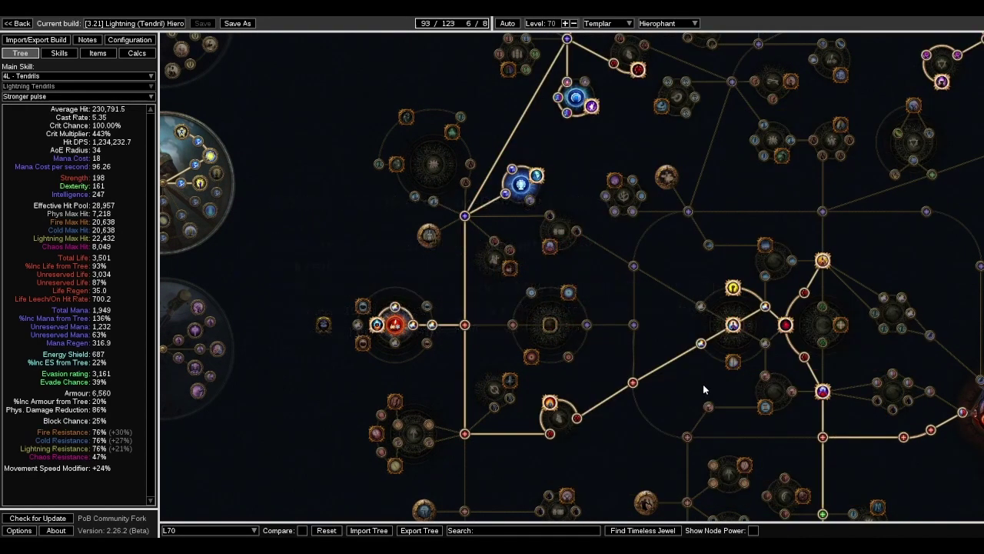
left_click_drag(635, 423, 679, 387)
mouse_move(246, 110)
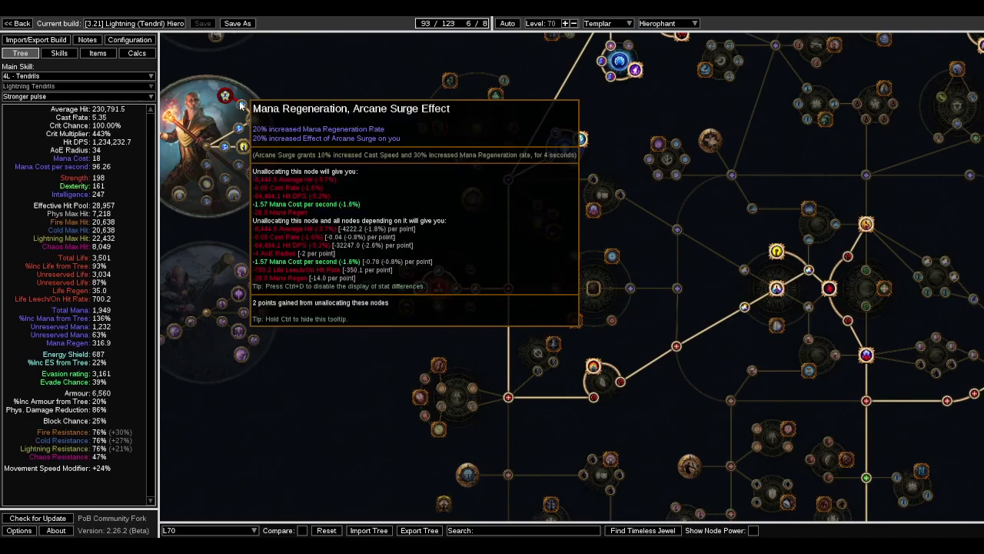
scroll(259, 156, "up", 2)
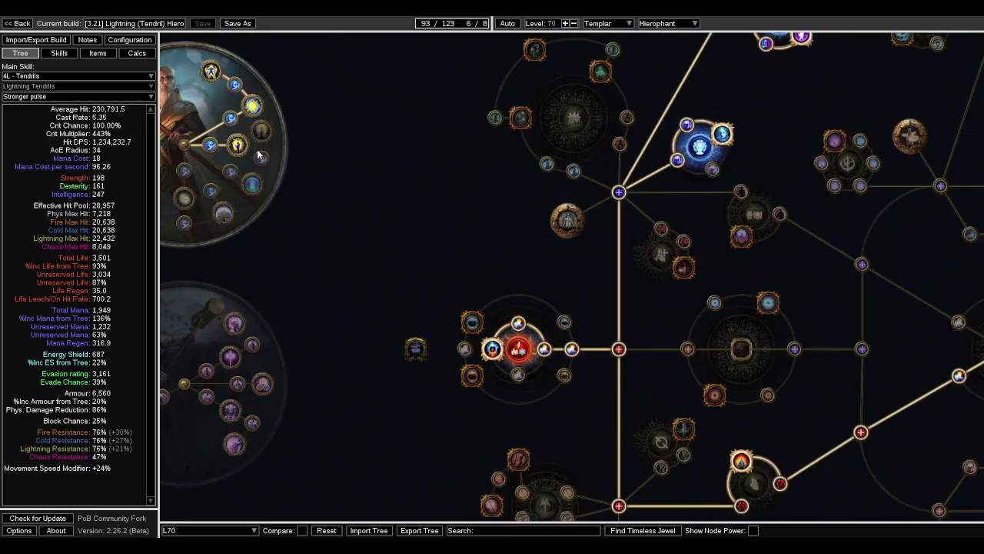
left_click_drag(299, 122, 335, 150)
mouse_move(287, 138)
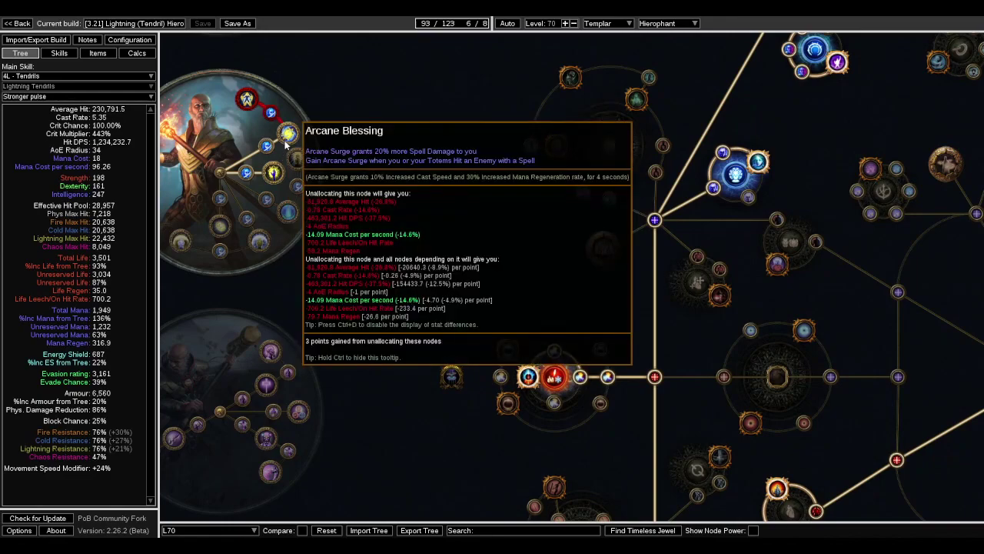
mouse_move(283, 172)
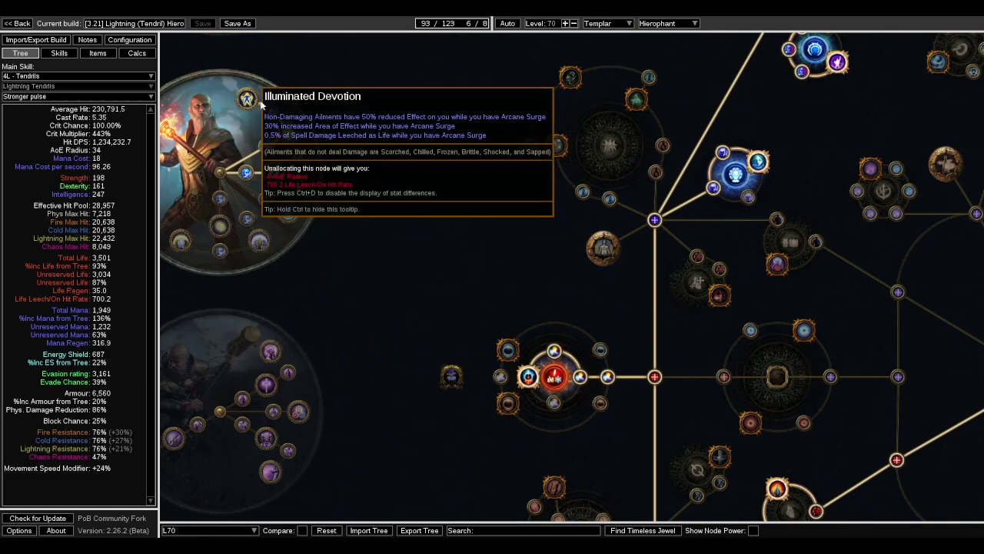
Recheck the Arcane Capacitor notable and inspect the Critical Mastery effect farther up the allocated path
left_click_drag(439, 180, 369, 180)
scroll(402, 213, "down", 1)
left_click_drag(402, 213, 382, 254)
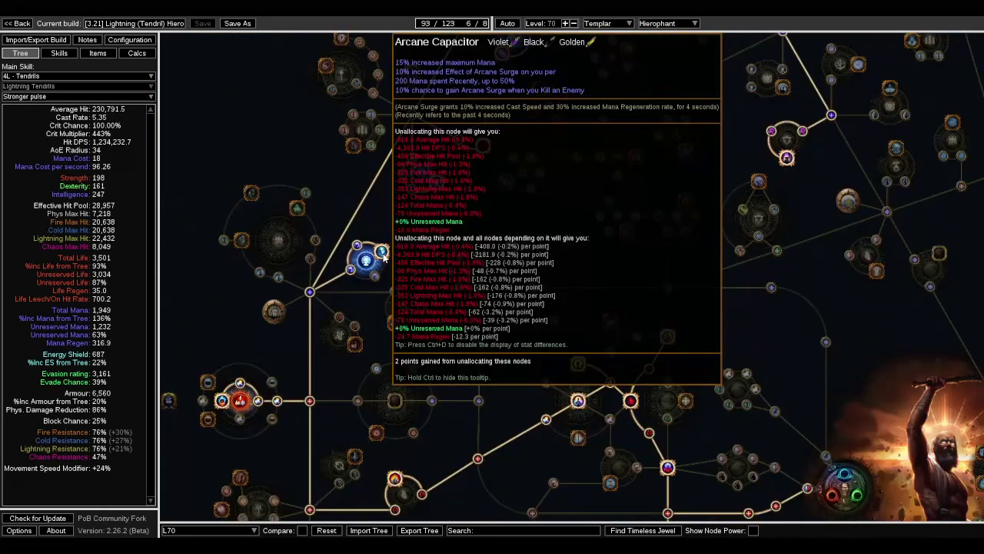
scroll(382, 254, "down", 2)
scroll(414, 250, "up", 3)
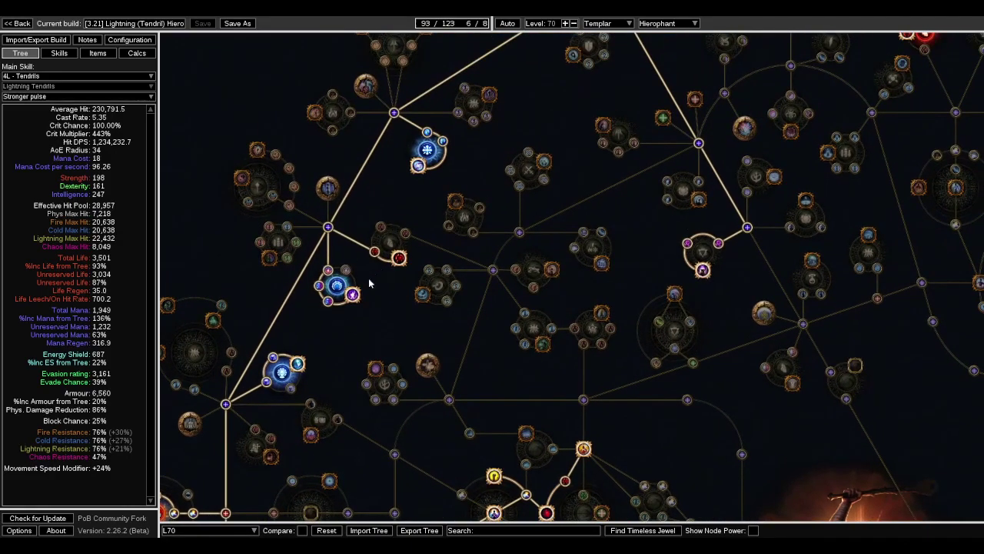
left_click_drag(423, 219, 371, 318)
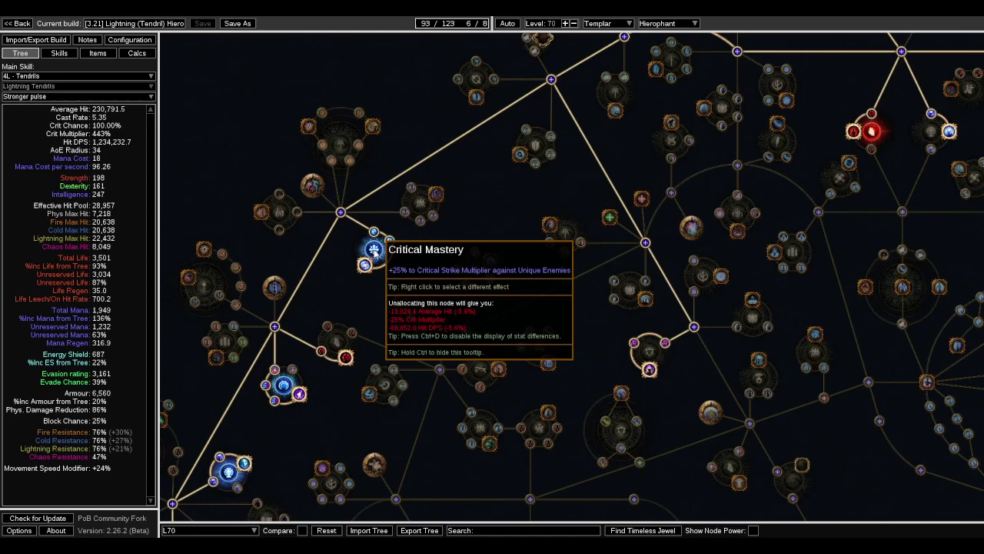
Inspect the Asylum notable and review the Protection Mastery options of its cluster without choosing one
left_click_drag(645, 243, 452, 301)
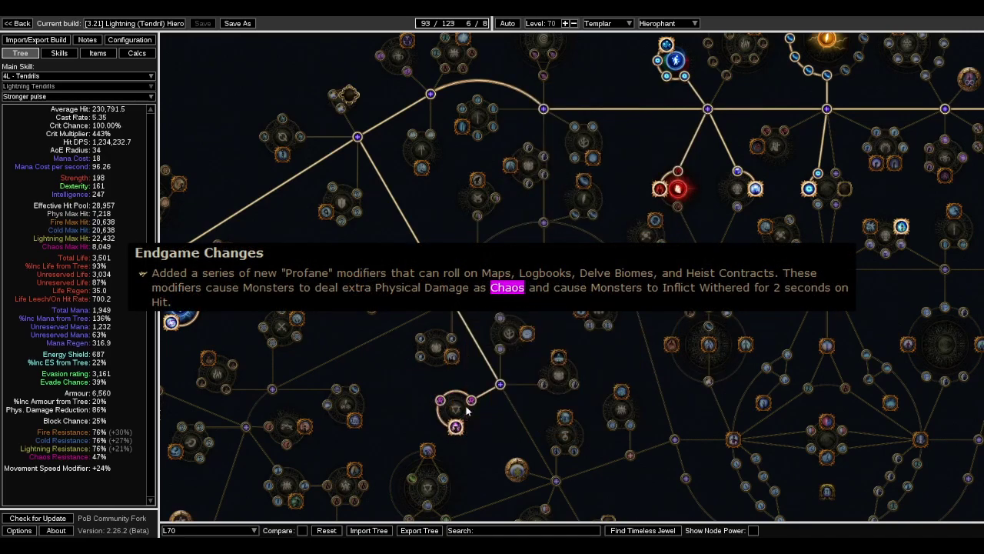
mouse_move(456, 428)
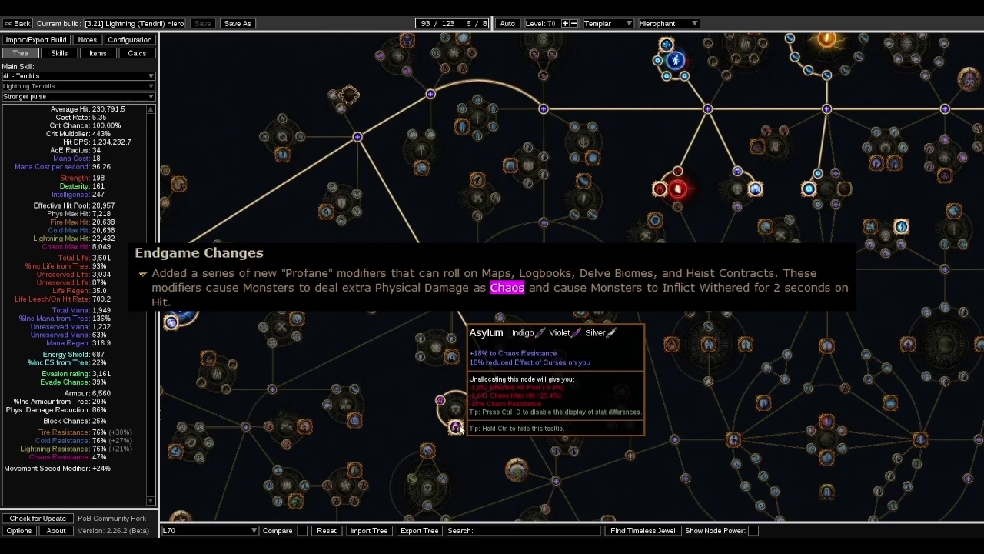
left_click(462, 415)
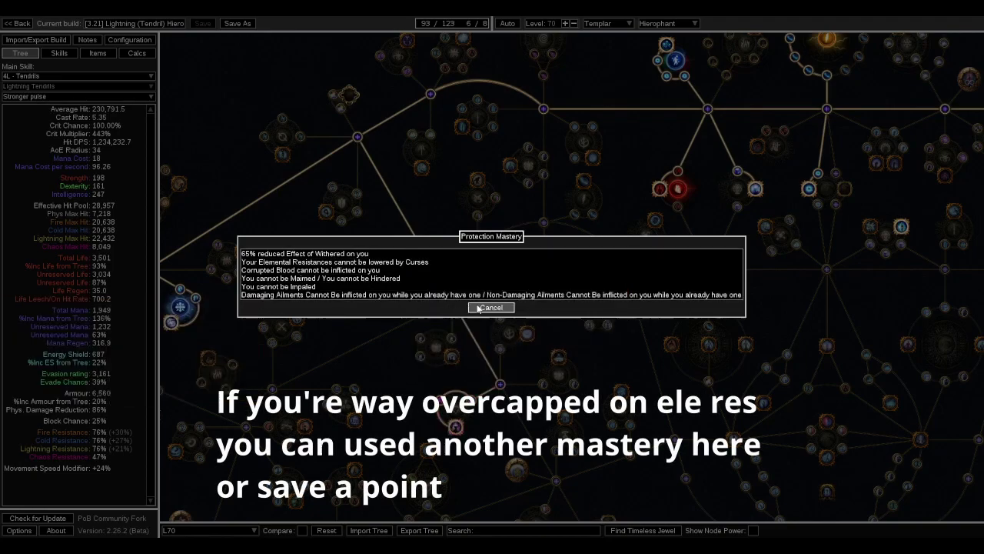
left_click(482, 306)
scroll(474, 321, "up", 1)
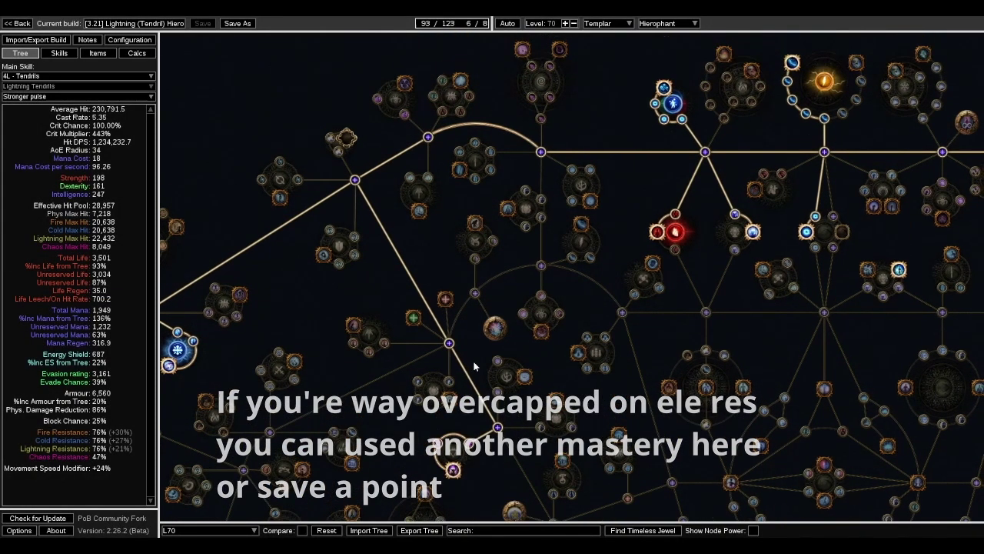
Examine the allocated clusters along the northern path of the level 70 tree and inspect the Lightning Mastery effect
left_click_drag(753, 227, 608, 241)
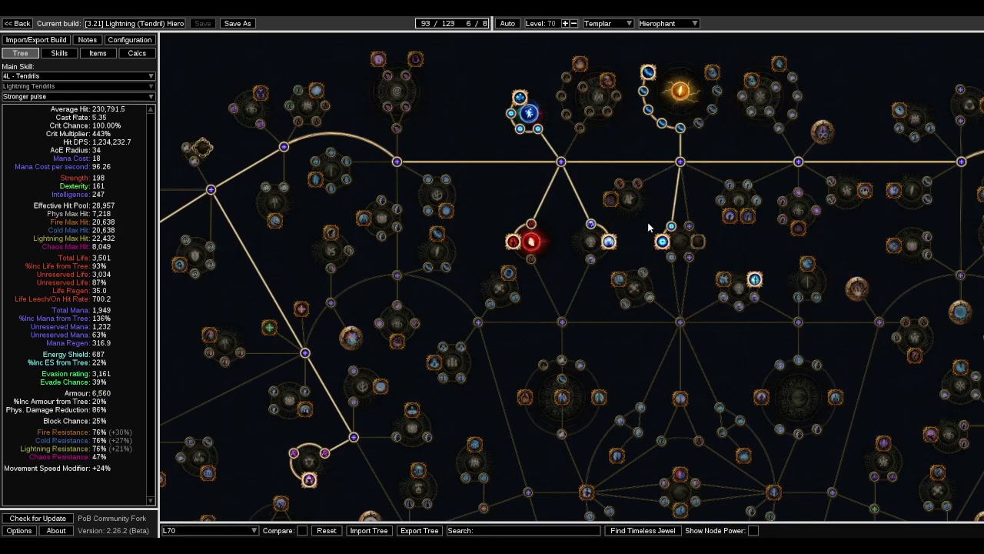
left_click_drag(645, 225, 610, 284)
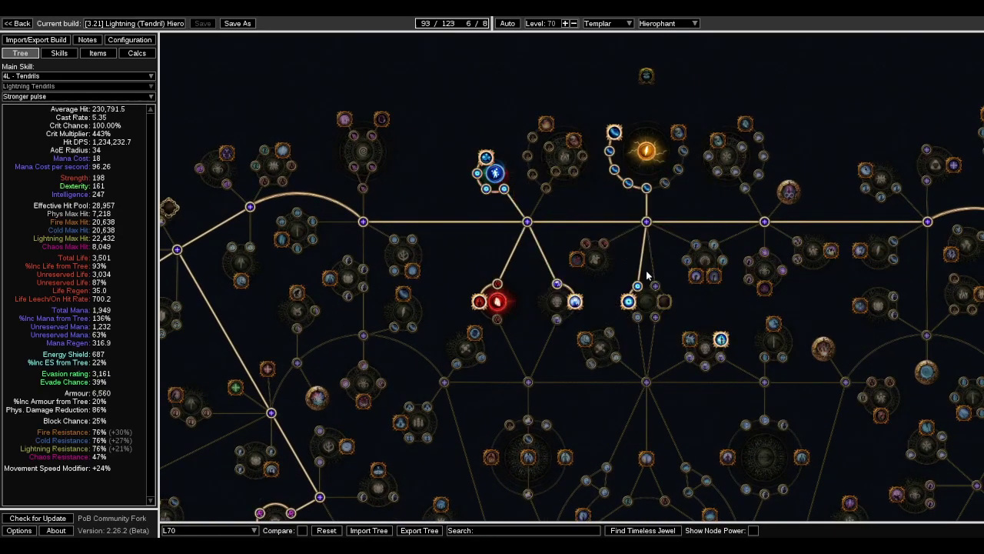
left_click_drag(626, 339, 574, 321)
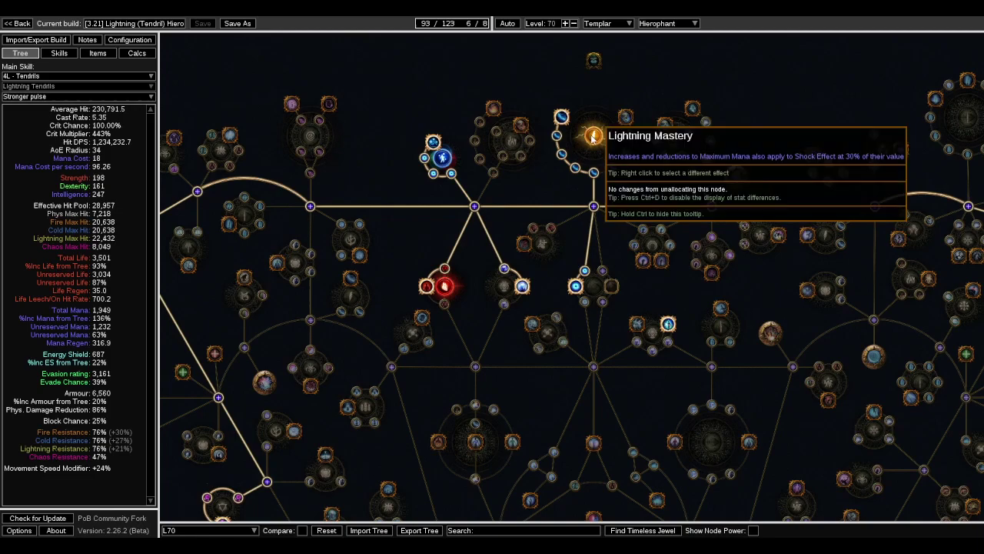
left_click_drag(642, 181, 587, 179)
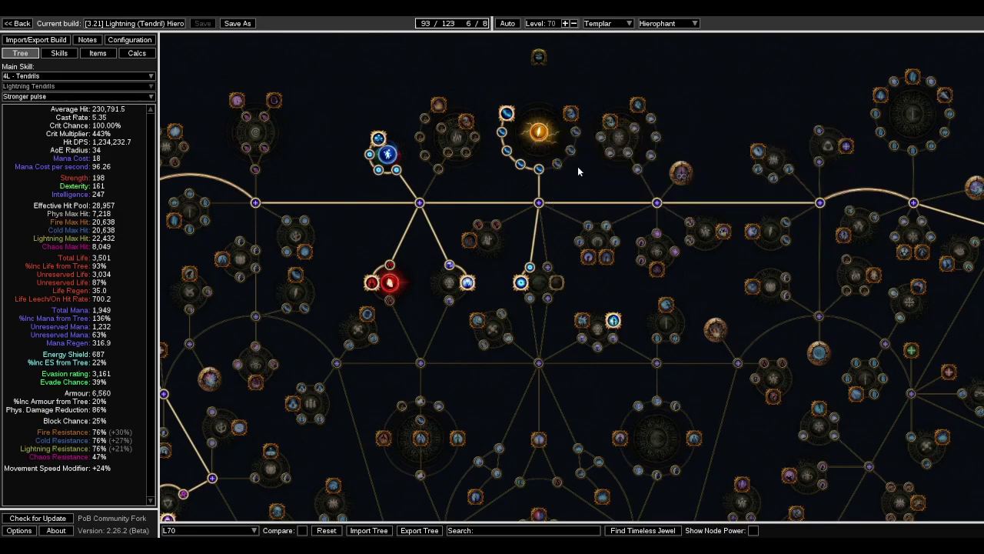
Examine the northeastern end of the level 70 path and inspect the unallocated Throatseeker notable below it
left_click_drag(822, 234, 551, 215)
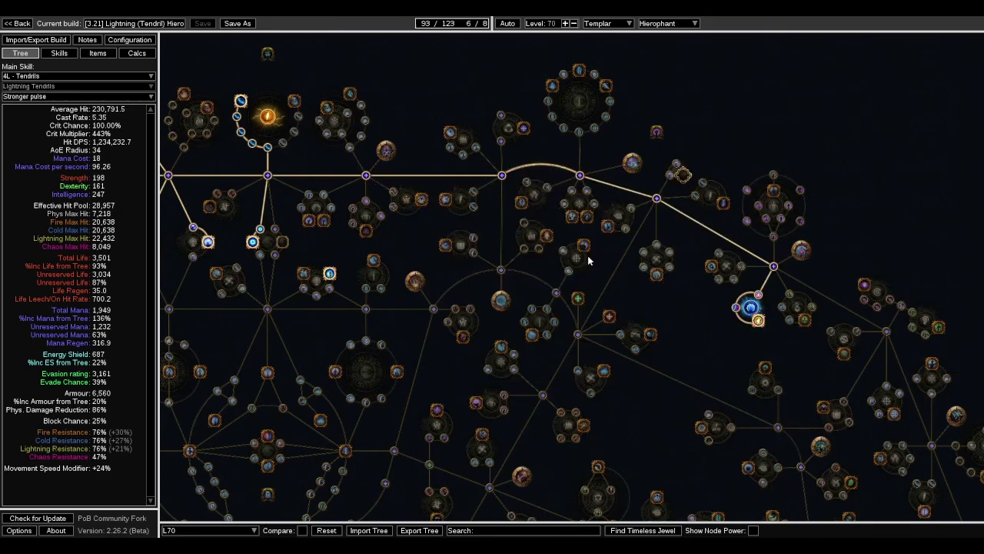
scroll(557, 225, "up", 2)
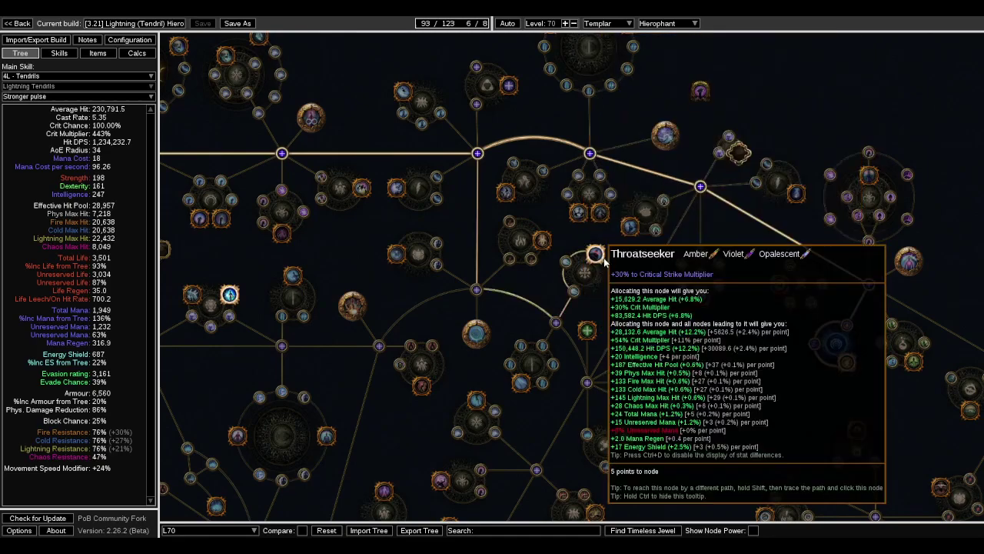
left_click_drag(678, 323, 760, 313)
scroll(760, 313, "down", 3)
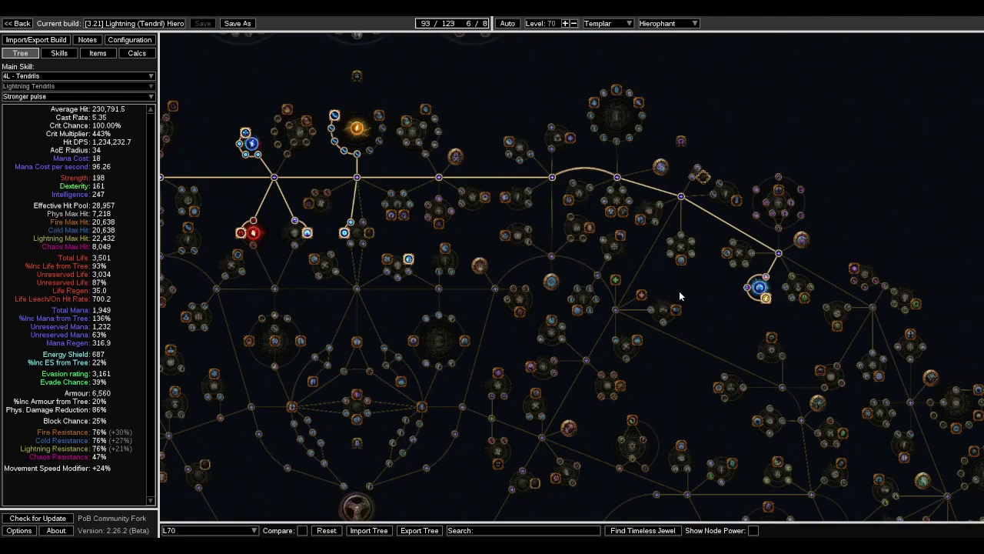
left_click_drag(679, 300, 690, 233)
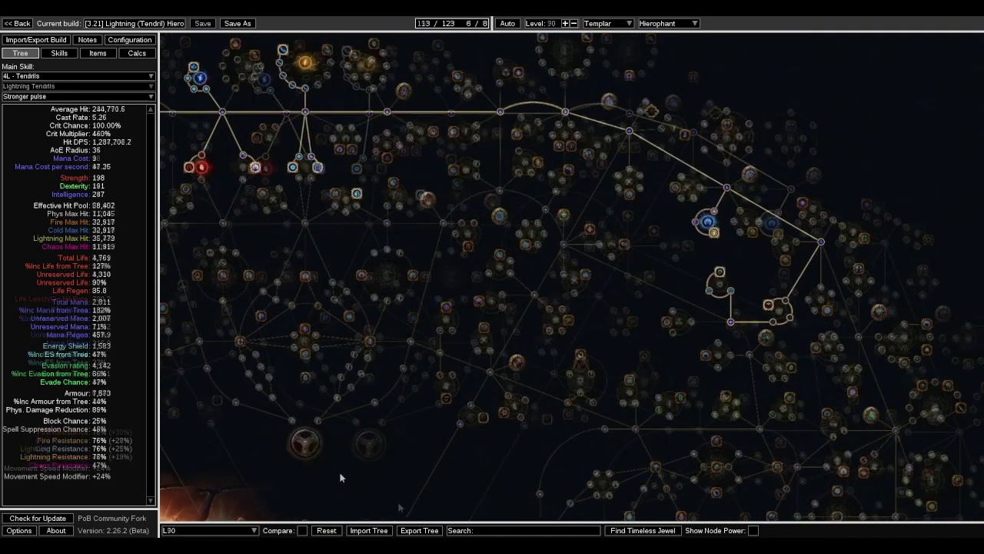
Examine the northeastern extension of the L90 tree, including the Intelligence node leading to the two newly allocated clusters
scroll(668, 267, "up", 2)
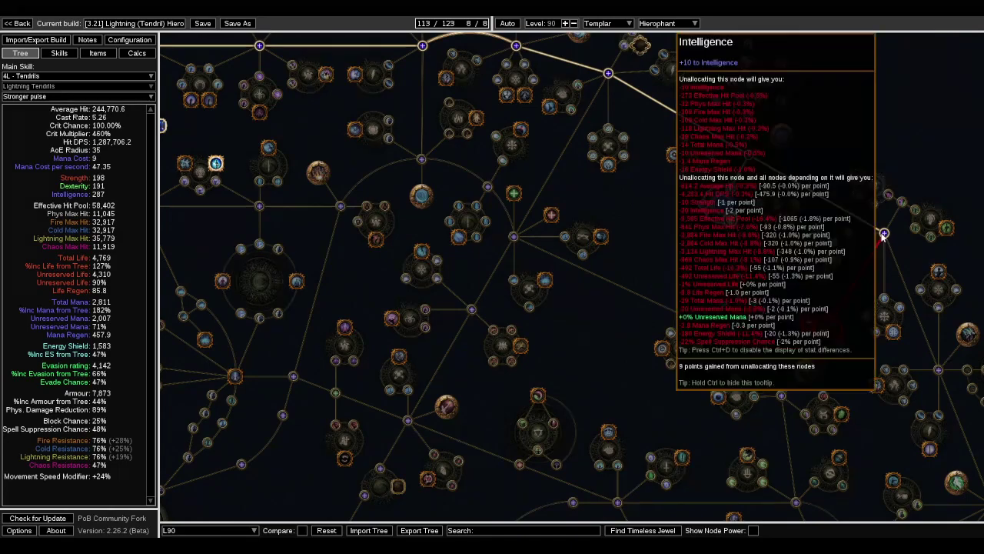
scroll(775, 313, "down", 1)
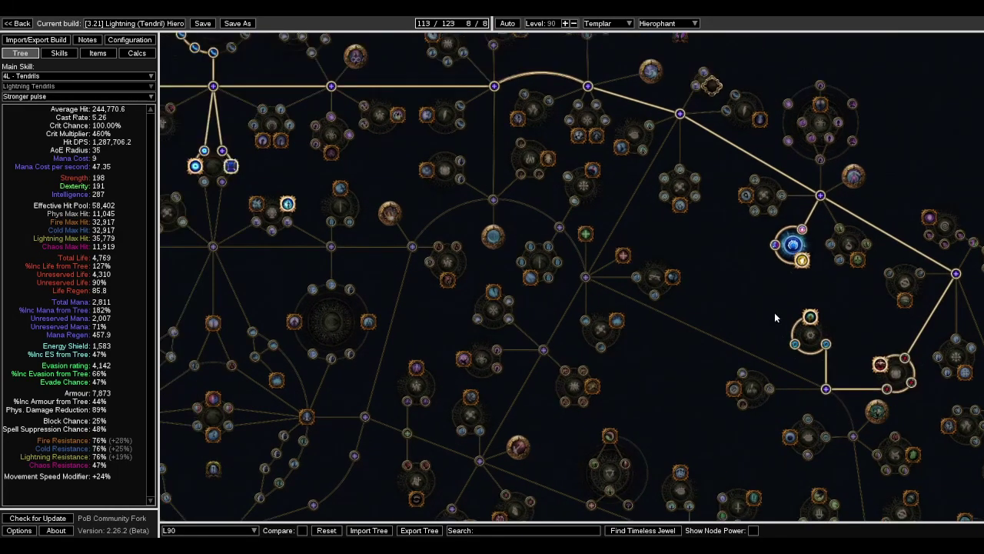
left_click_drag(525, 256, 666, 242)
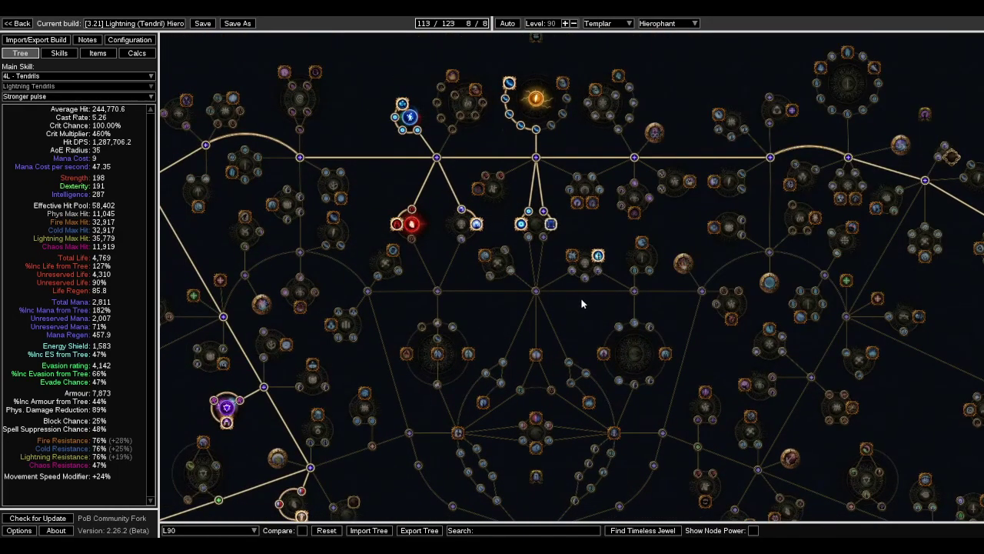
Inspect the northern part of the L90 tree, including the unallocated Lightning Damage node and the socketed Cobalt Jewel
left_click_drag(582, 304, 595, 304)
left_click_drag(503, 325, 569, 326)
scroll(519, 351, "down", 1)
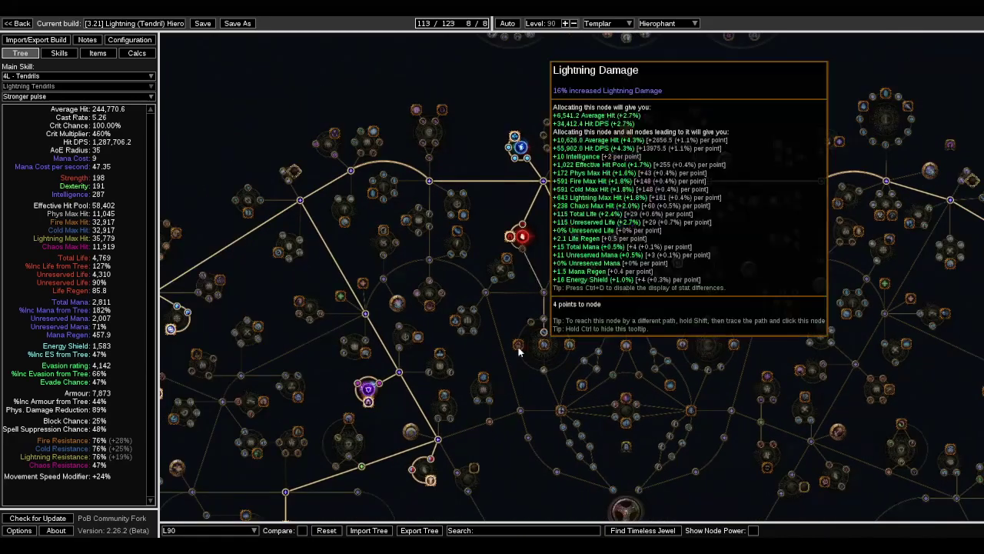
mouse_move(644, 240)
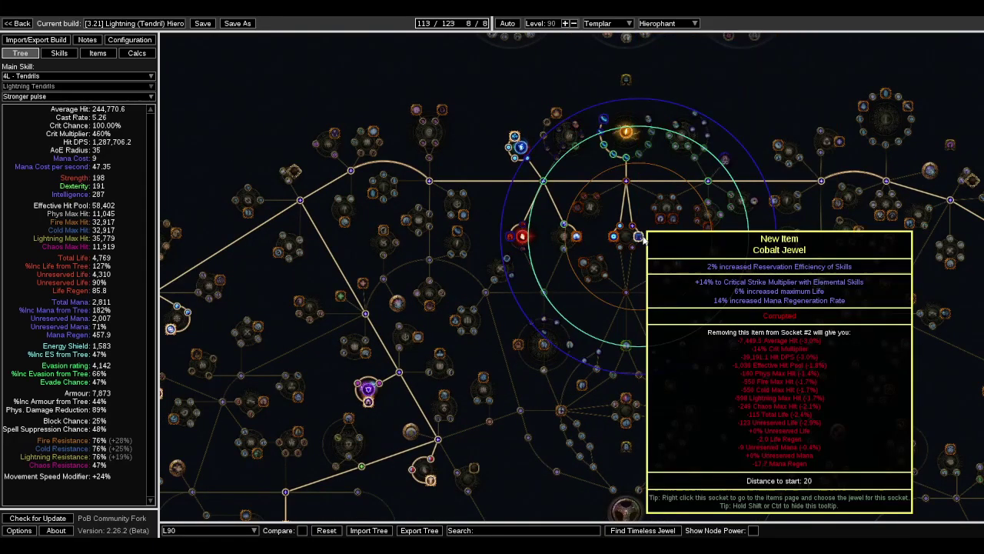
Inspect the unallocated Mind Over Matter keystone northwest of the Templar start and briefly try allocating it
left_click_drag(493, 360, 650, 237)
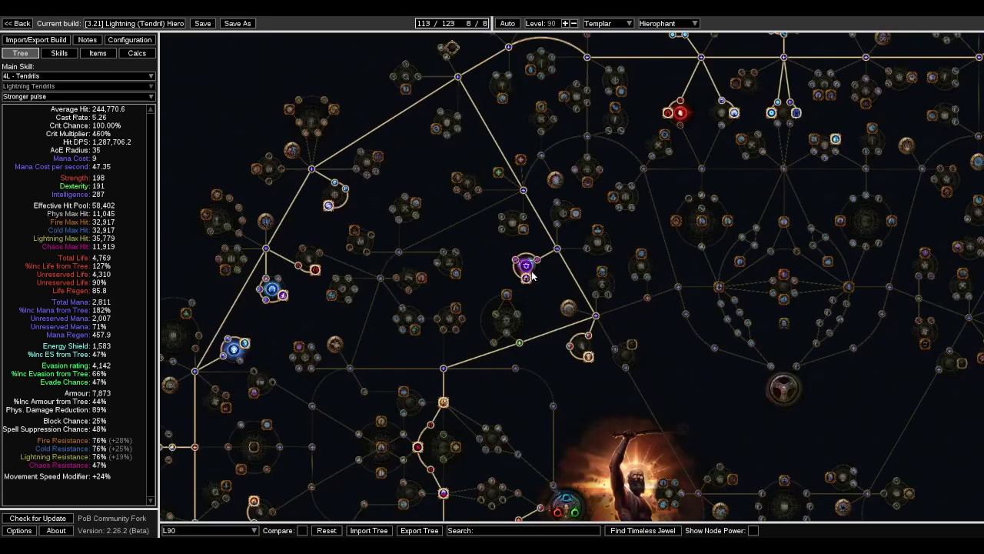
left_click_drag(558, 359, 584, 259)
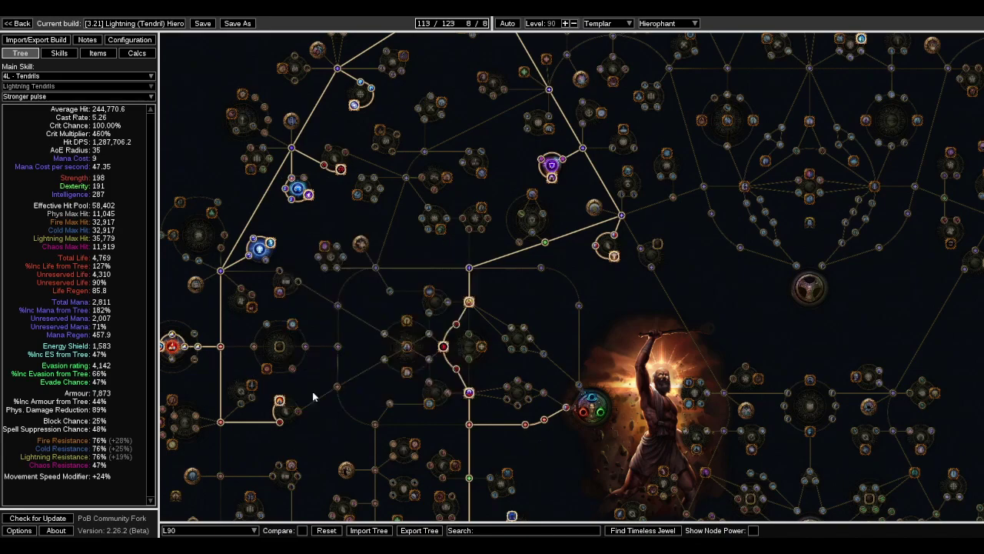
mouse_move(612, 240)
mouse_move(594, 213)
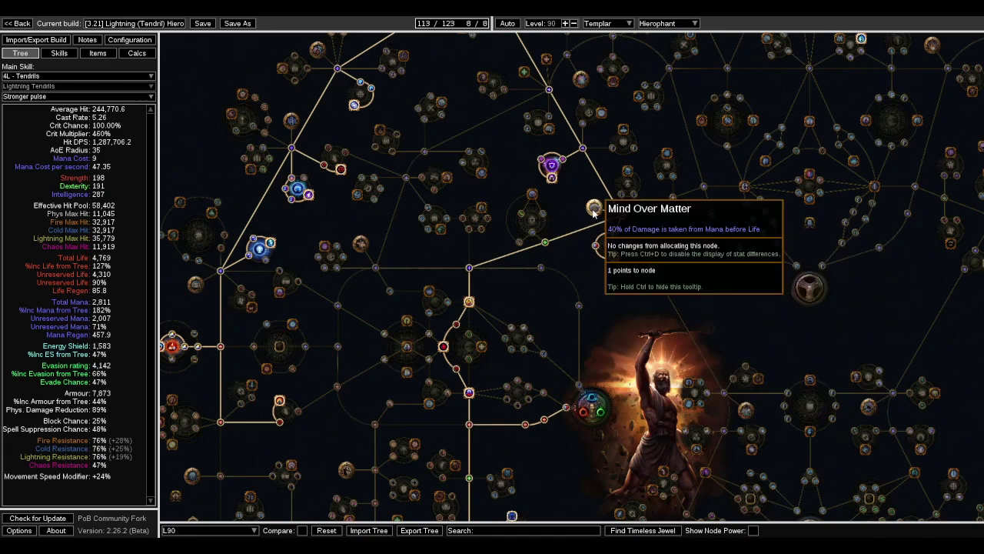
left_click(594, 208)
left_click(594, 210)
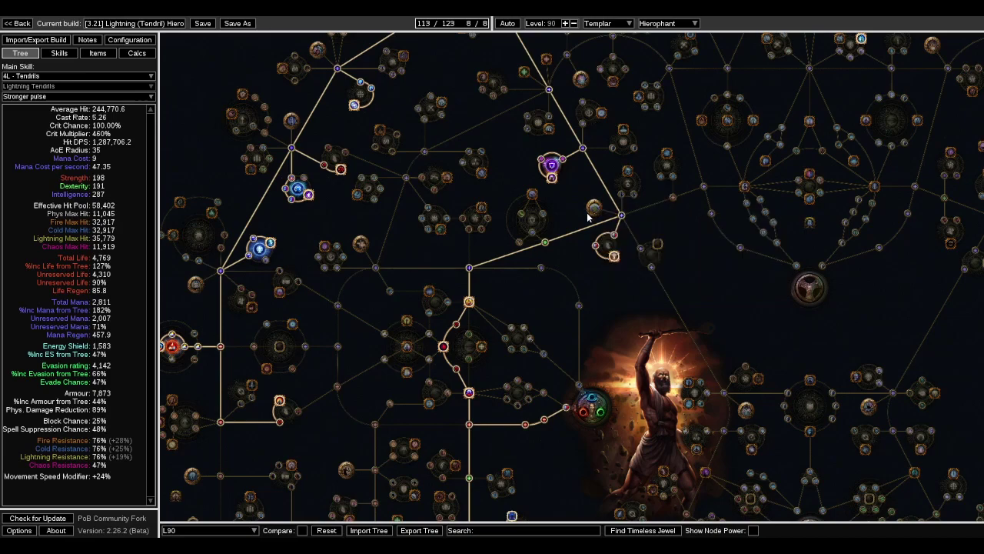
Examine the southern path of the L90 tree below the Templar start, the western clusters and the overall tree layout
left_click_drag(592, 227, 580, 82)
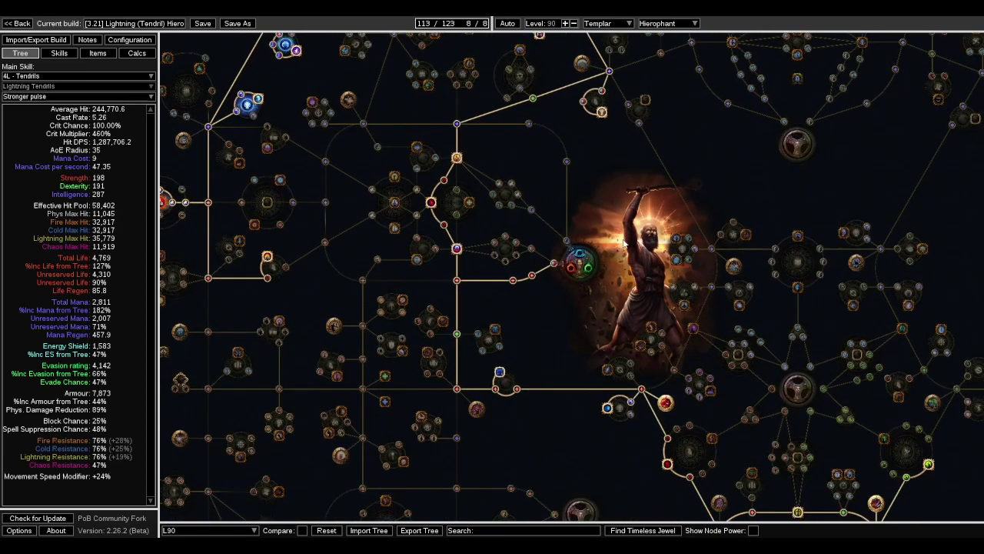
scroll(627, 253, "down", 2)
scroll(673, 358, "up", 2)
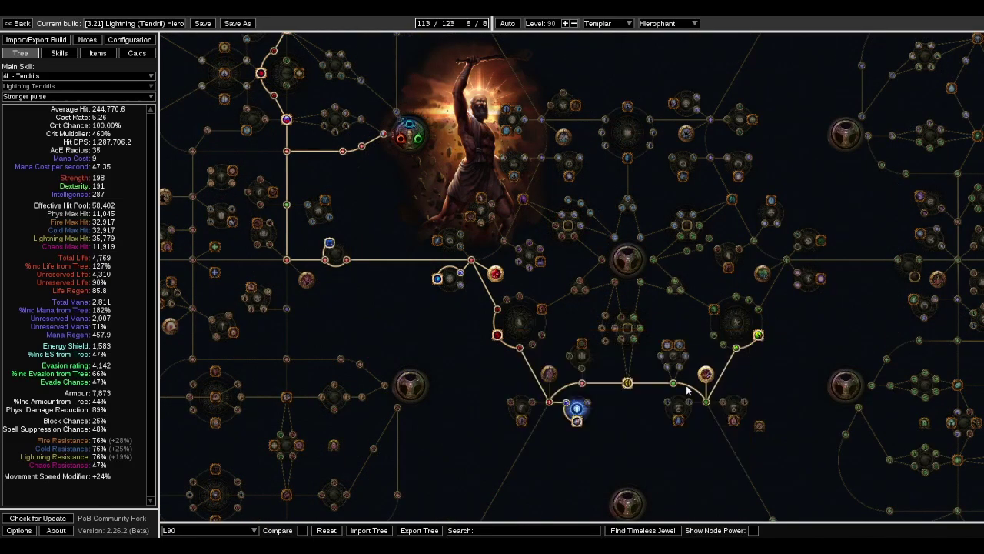
left_click_drag(625, 342, 679, 353)
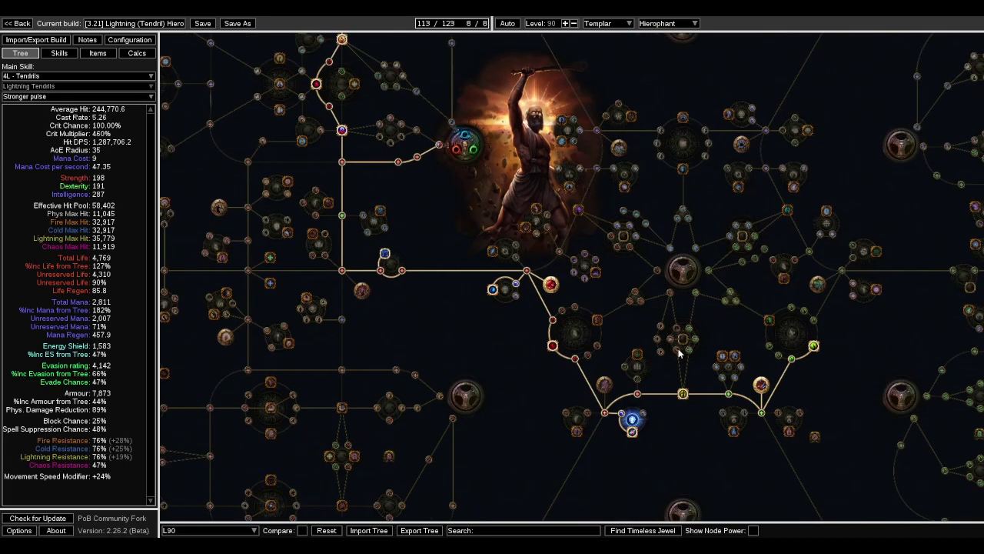
scroll(446, 366, "down", 2)
left_click_drag(475, 347, 571, 437)
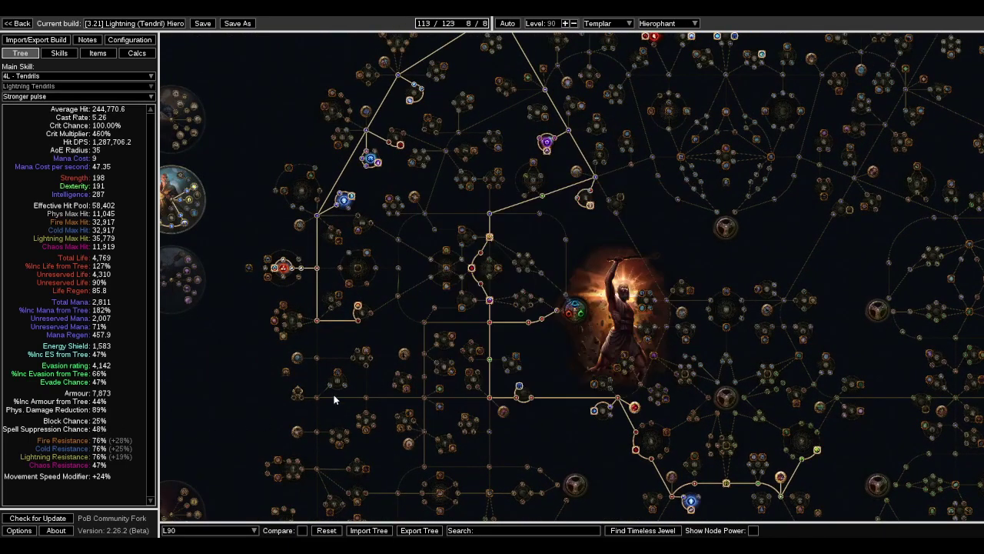
left_click_drag(345, 341, 362, 443)
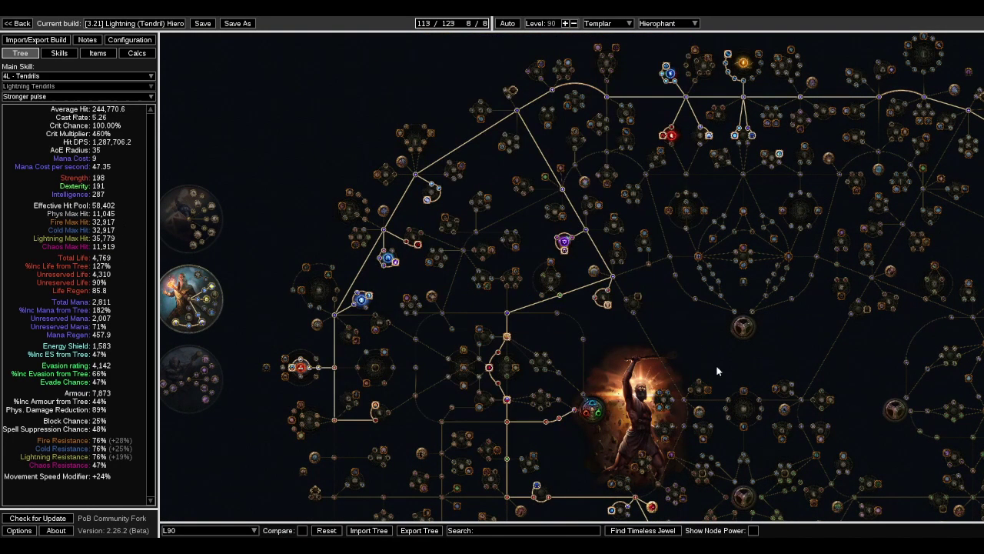
left_click_drag(709, 373, 544, 278)
scroll(661, 352, "down", 1)
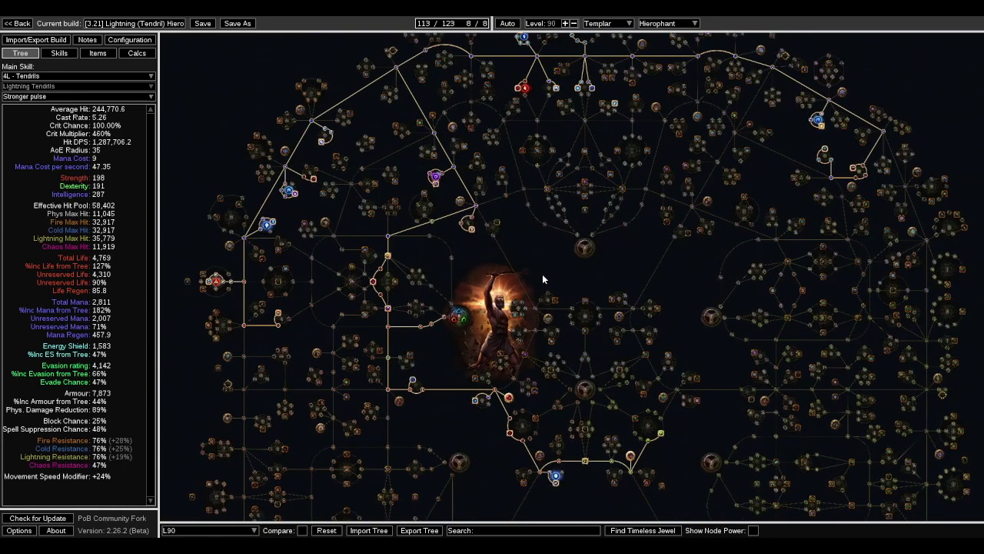
Switch the passive tree to L95-Norm
left_click(207, 529)
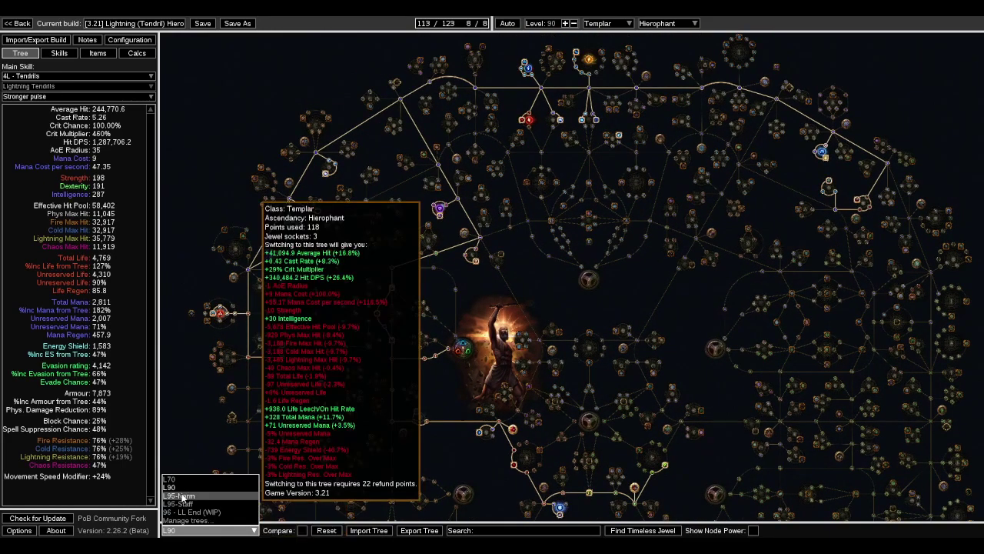
left_click(182, 498)
mouse_move(505, 376)
left_mouse_down()
mouse_move(485, 352)
mouse_move(486, 377)
left_mouse_up()
Examine the jewel ring around the northern clusters of the L95-Norm tree and inspect its allocated Heart and Soul notable
mouse_move(588, 137)
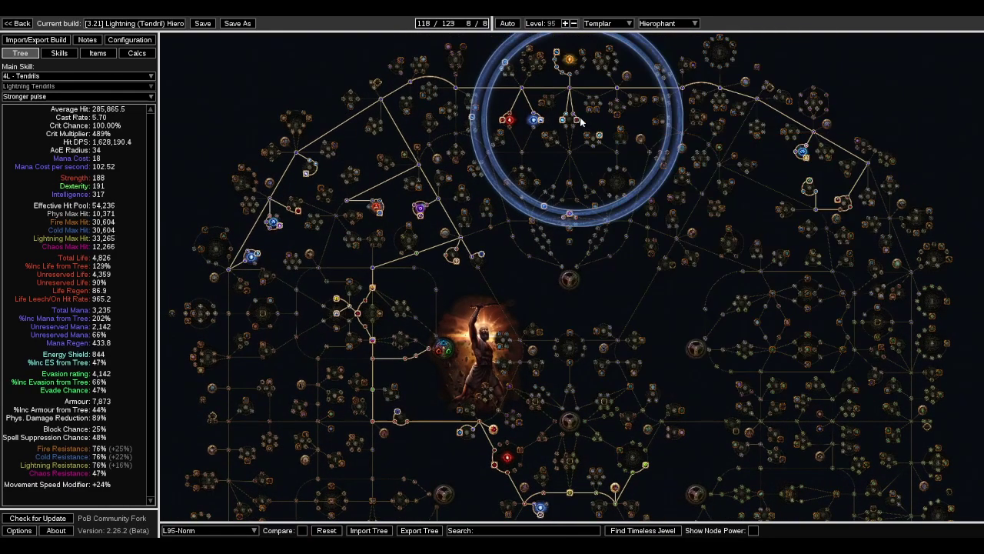
left_click_drag(629, 308, 612, 390)
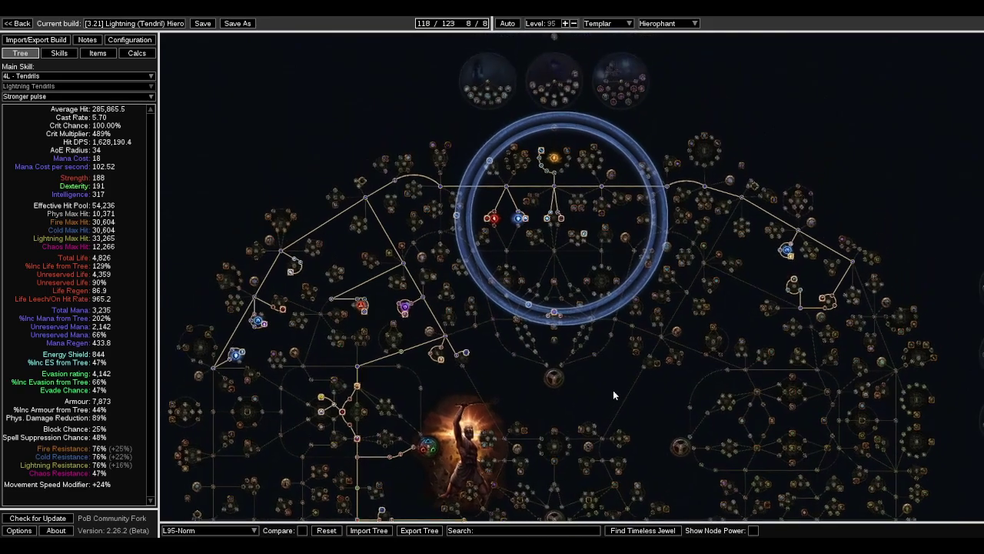
scroll(615, 389, "up", 4)
left_click_drag(499, 195, 518, 340)
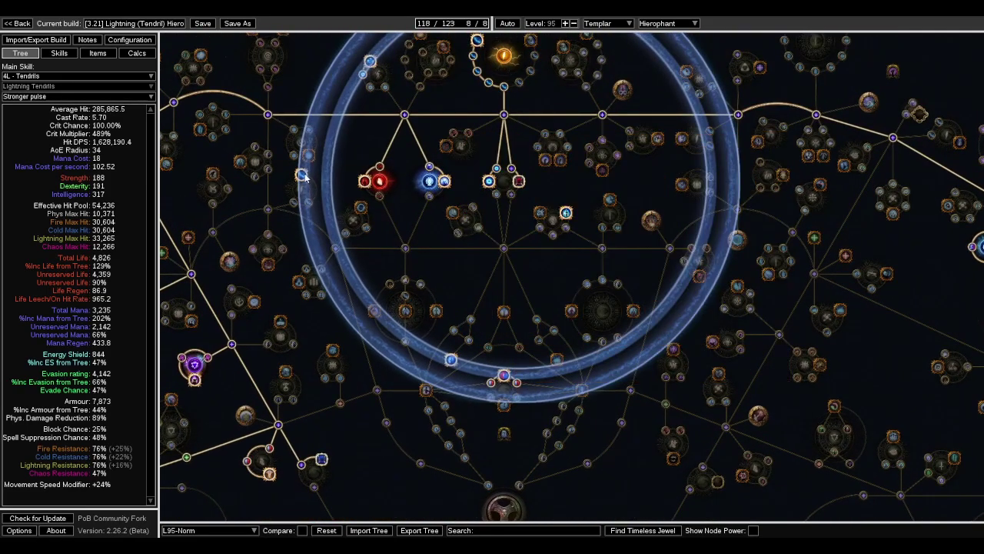
left_click_drag(408, 241, 426, 306)
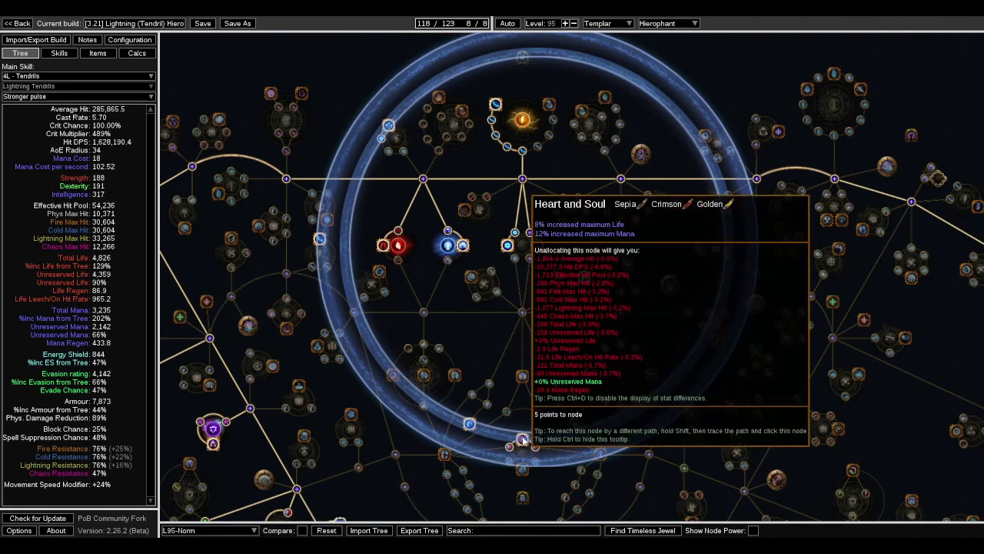
mouse_move(522, 444)
Inspect the allocated notables on the northwestern part of the jewel ring and the item-granted Prodigal Perfection notable
mouse_move(319, 241)
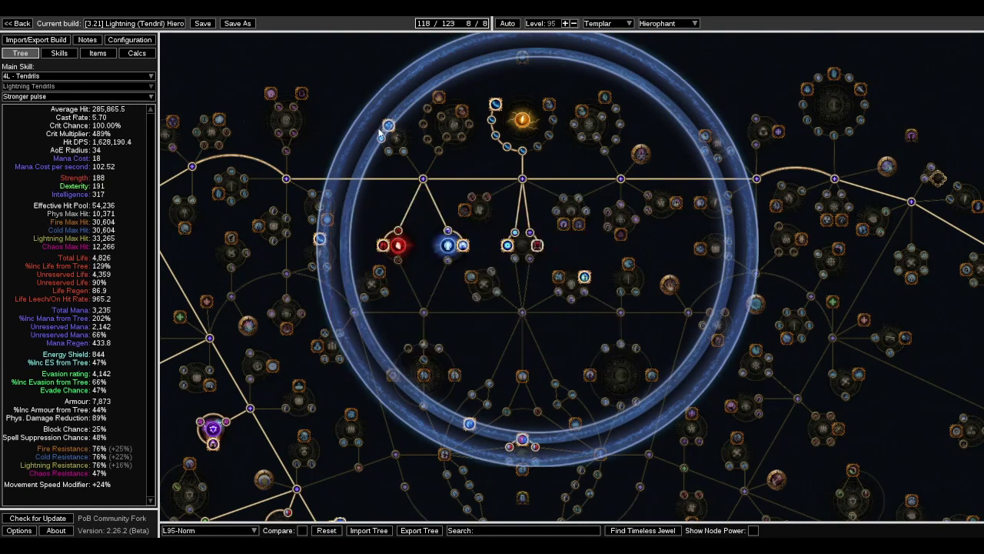
mouse_move(386, 130)
left_click_drag(560, 338, 511, 259)
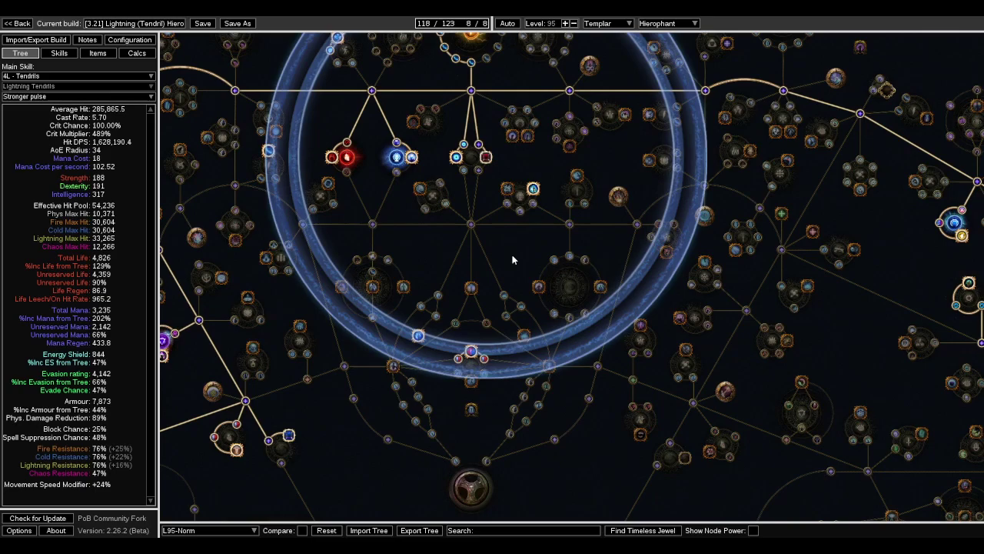
left_click_drag(504, 249, 539, 290)
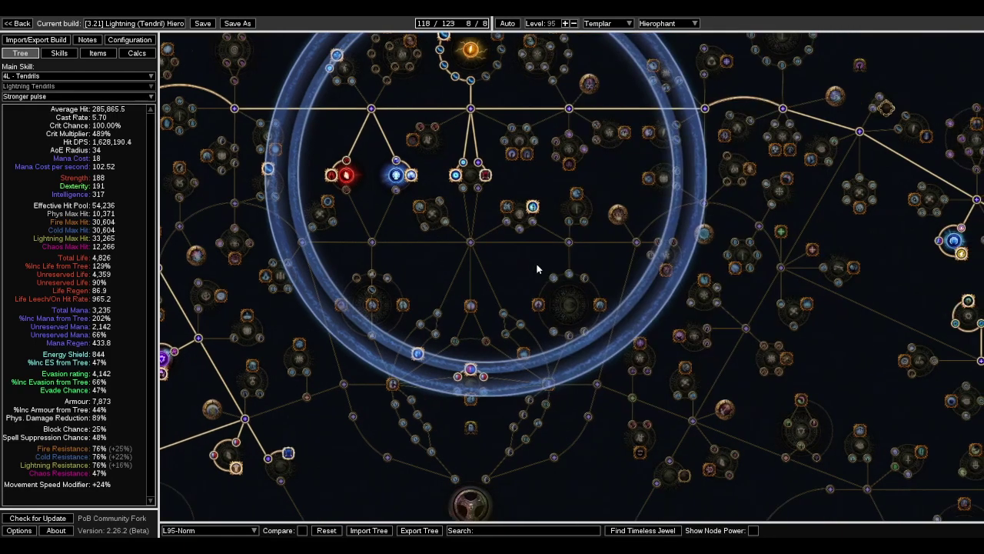
left_click_drag(568, 287, 538, 269)
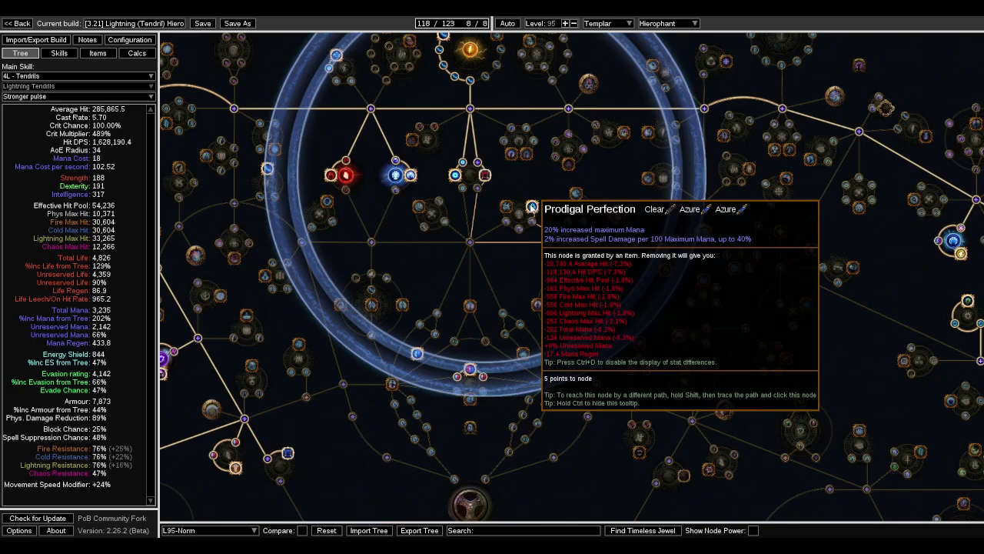
Examine the allocated clusters west and northwest of the Templar start in the L95-Norm tree
scroll(532, 253, "down", 1)
left_click_drag(532, 257, 636, 369)
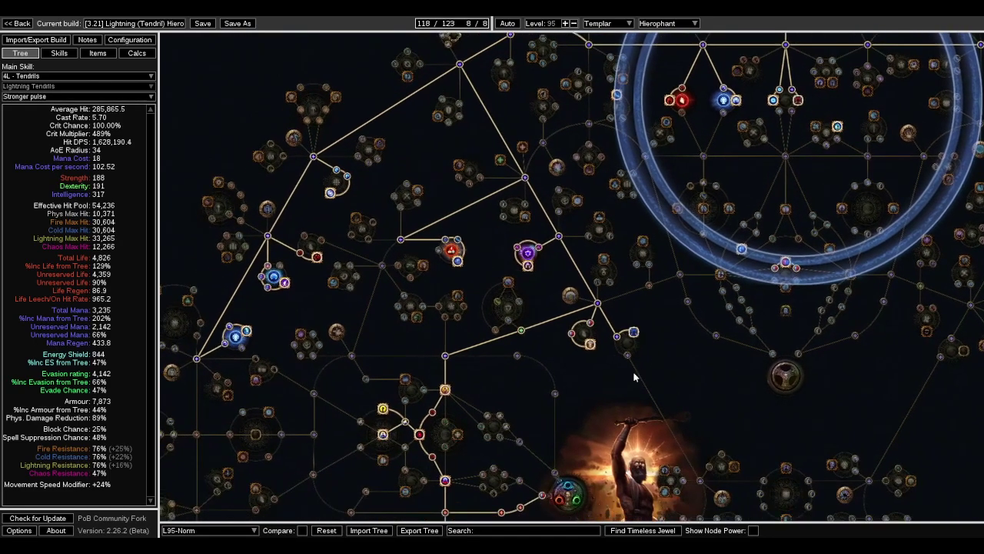
scroll(636, 369, "up", 1)
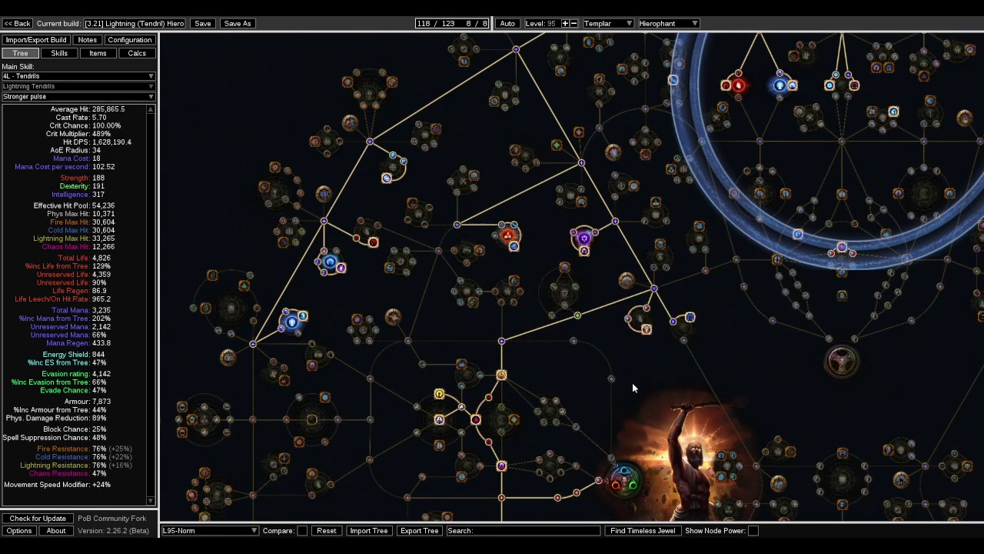
left_click_drag(587, 400, 487, 286)
scroll(538, 388, "down", 1)
scroll(486, 286, "down", 4)
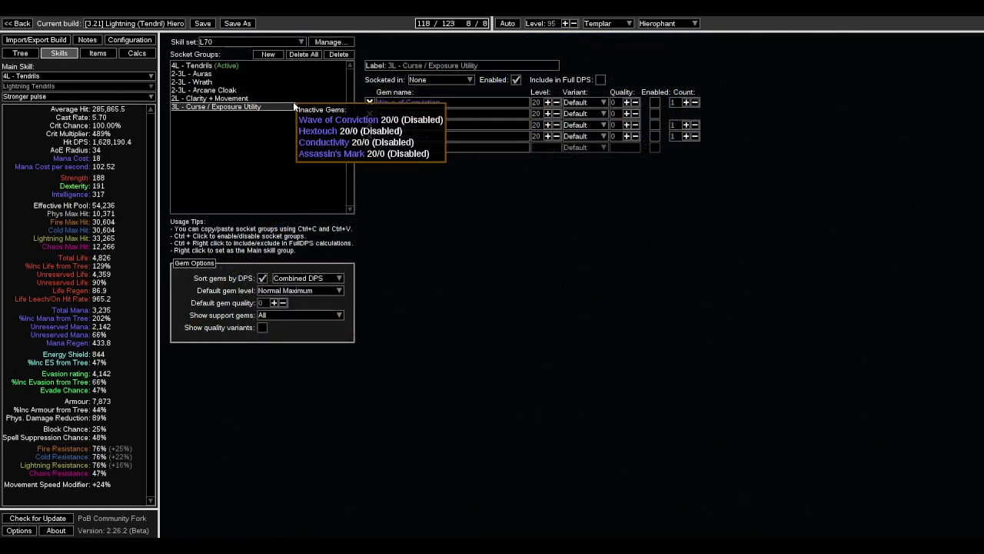
Show the 4L - Tendrils socket group and switch the passive tree to L90
left_click(188, 65)
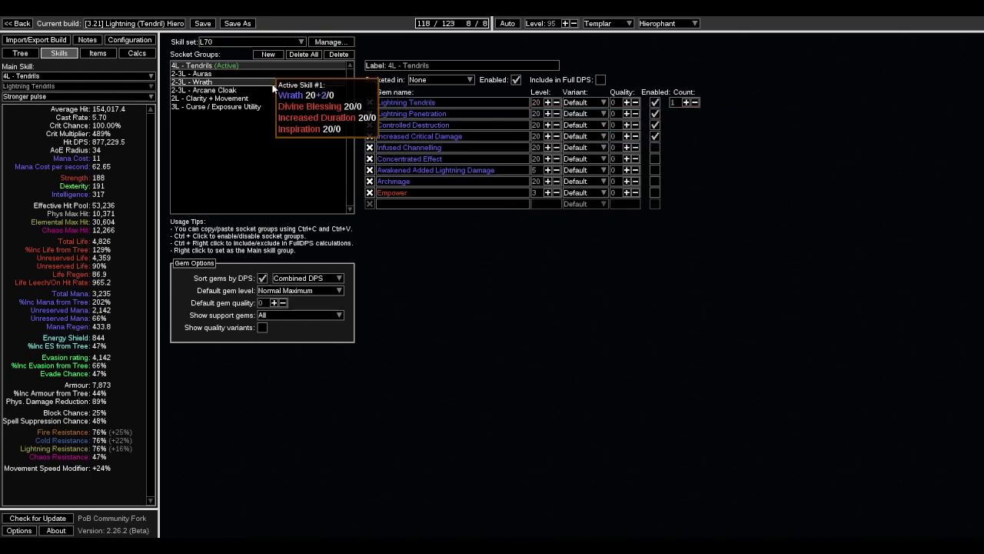
left_click(20, 53)
left_click(207, 530)
left_click(173, 490)
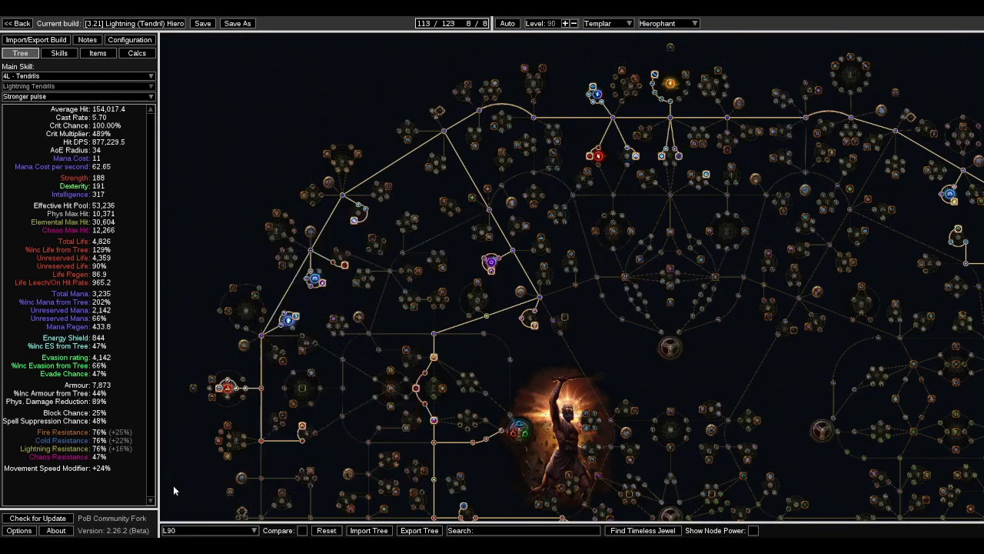
Enable Infused Channelling in the 4L - Tendrils socket group of the L70 skill set
left_click(59, 53)
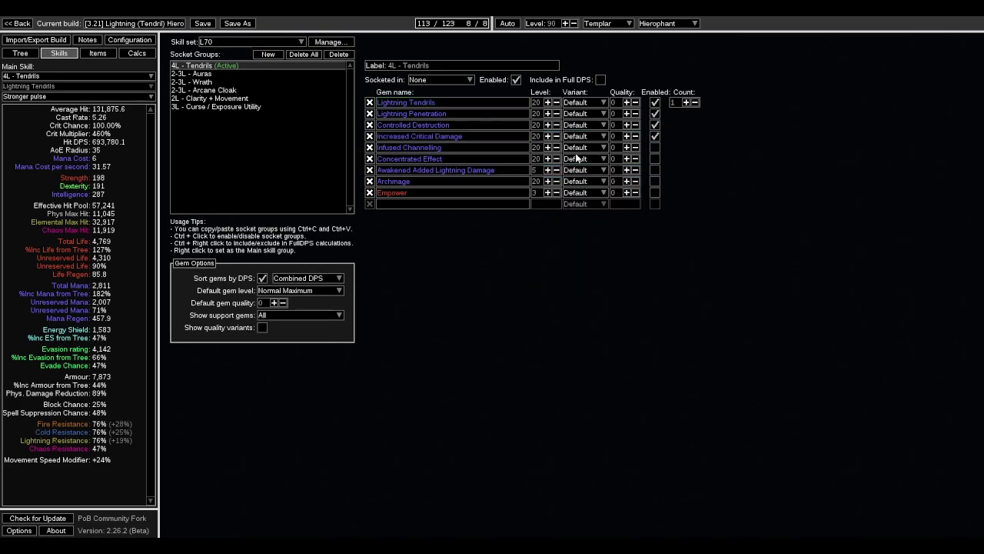
mouse_move(654, 152)
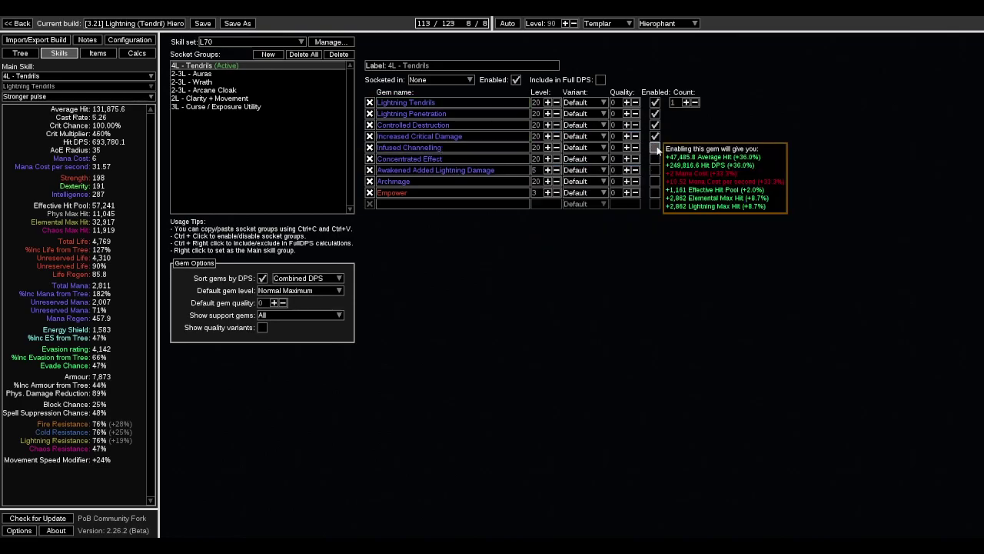
left_click(654, 148)
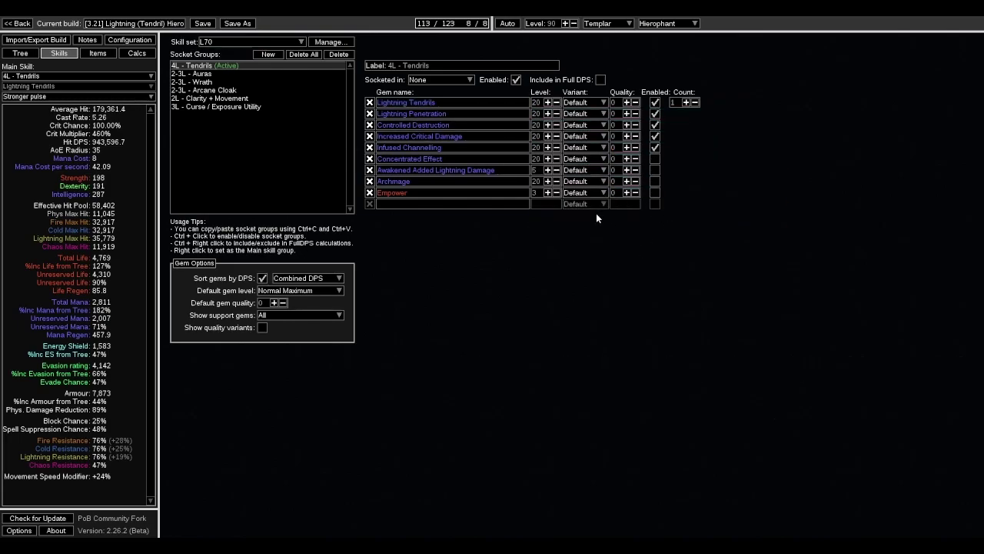
Enable Purity of Elements in the 2-3L - Auras socket group
key("Down")
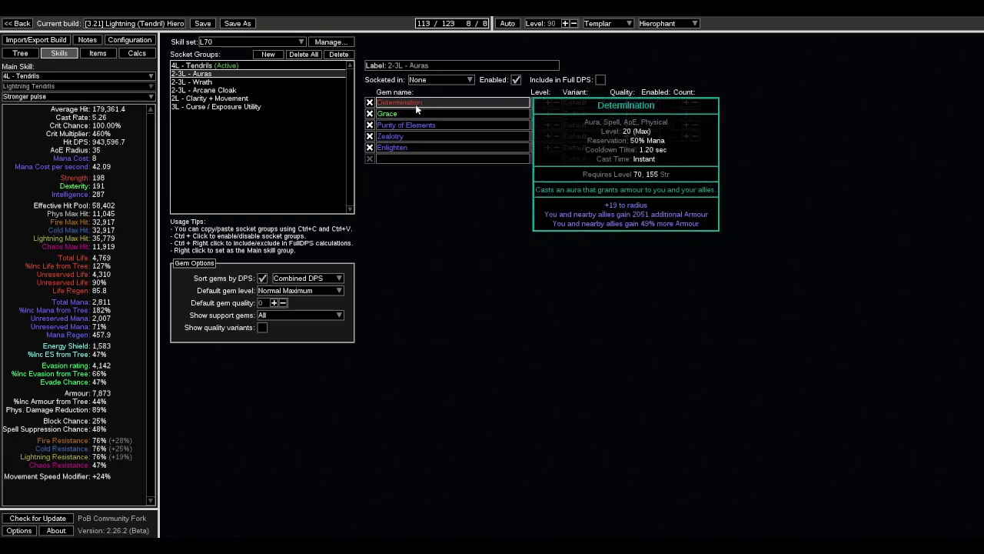
left_click(653, 126)
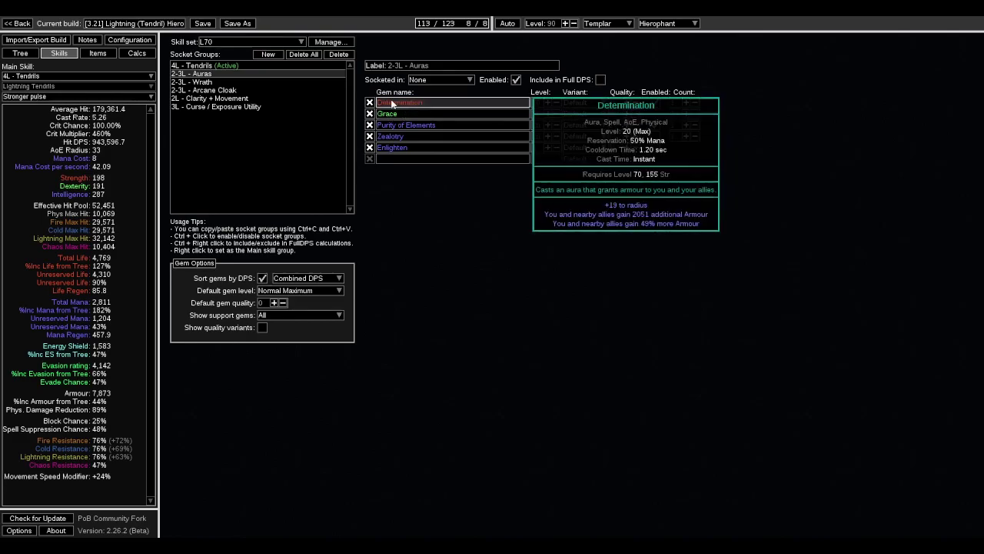
Inspect the Wrath, Increased Duration and Inspiration gems in the 2-3L - Wrath socket group
left_click(251, 83)
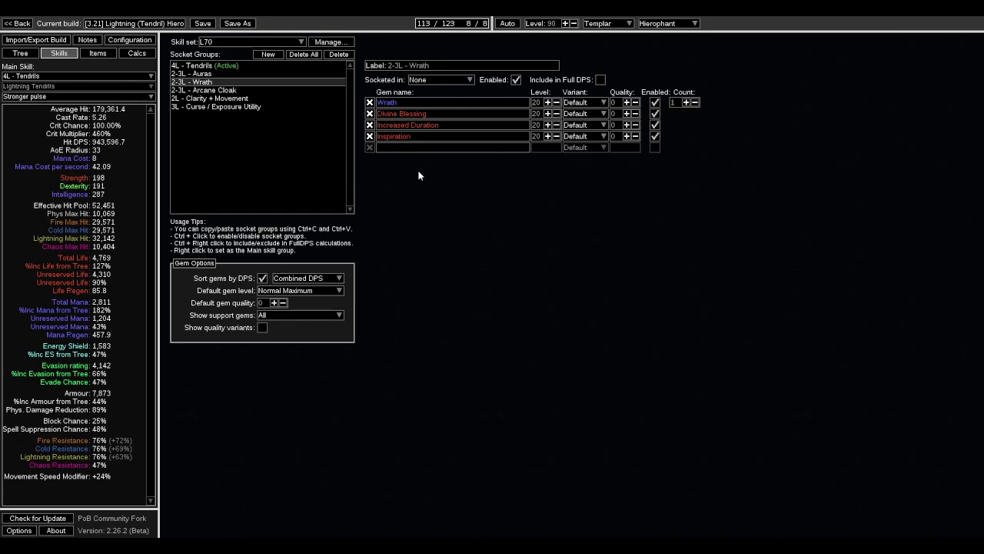
mouse_move(417, 103)
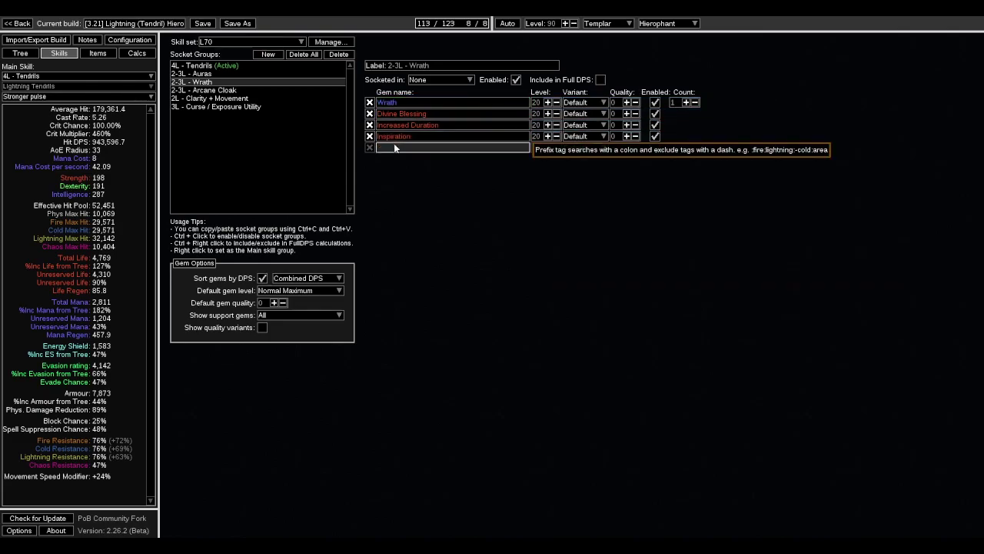
mouse_move(427, 126)
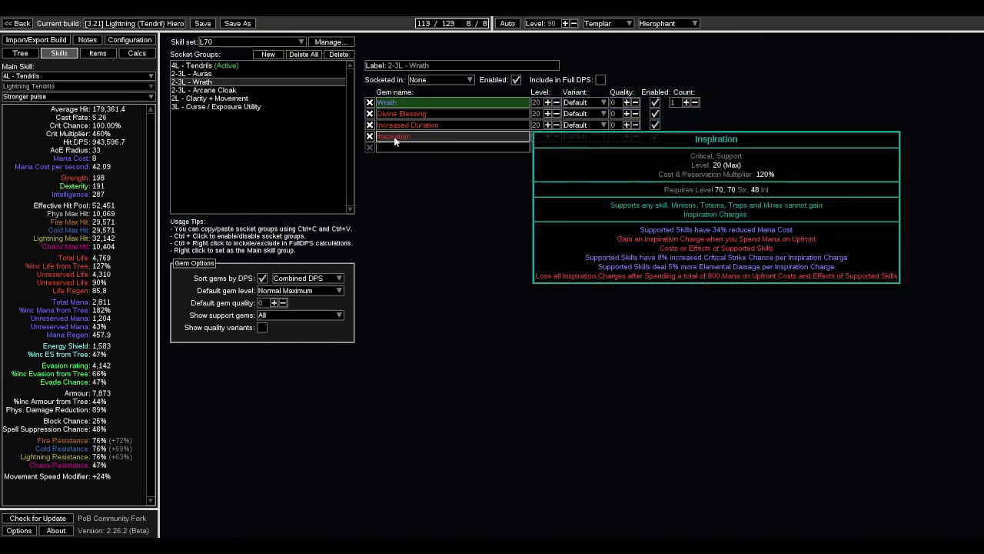
mouse_move(612, 144)
mouse_move(405, 138)
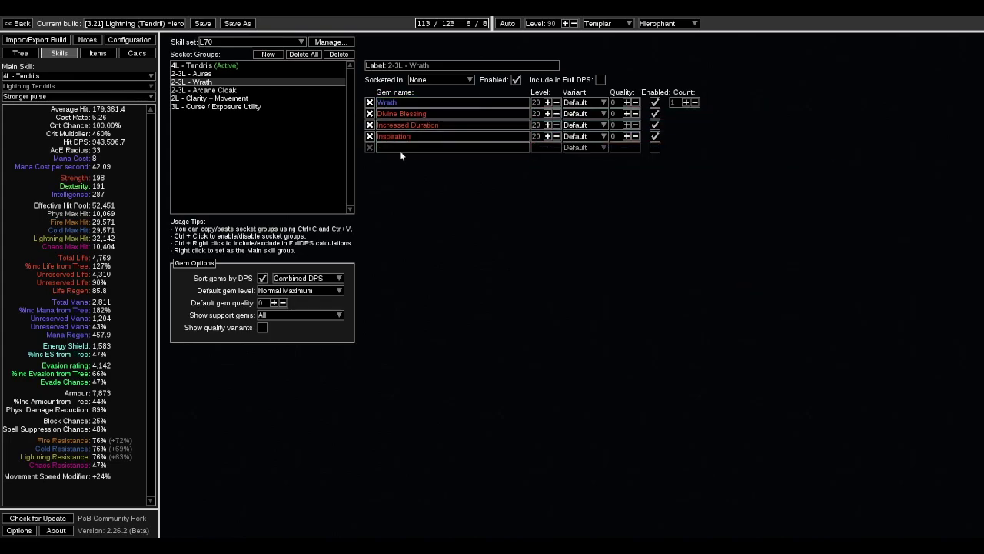
Check the calculation breakdown of Wrath's mana cost per second
left_click(130, 40)
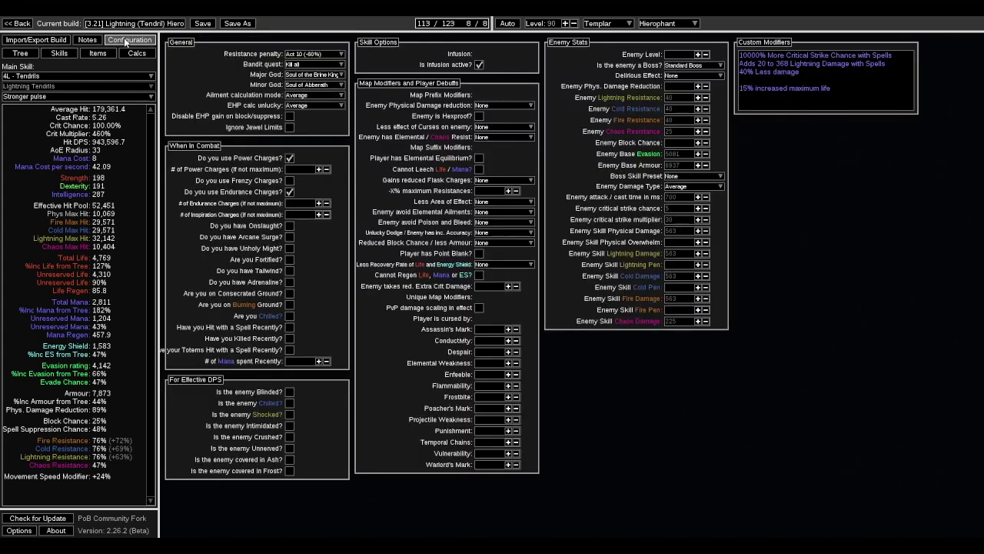
left_click(135, 53)
mouse_move(369, 126)
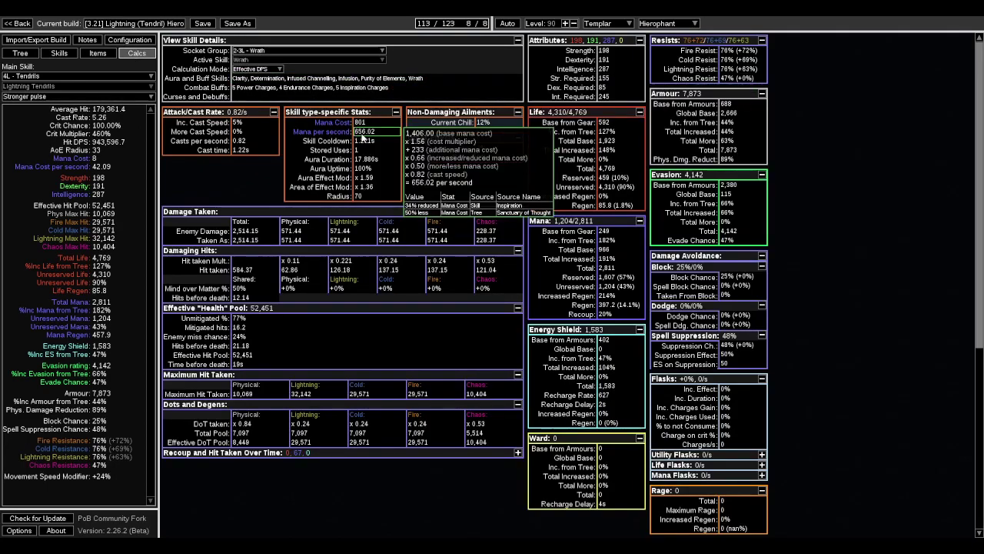
left_click(20, 53)
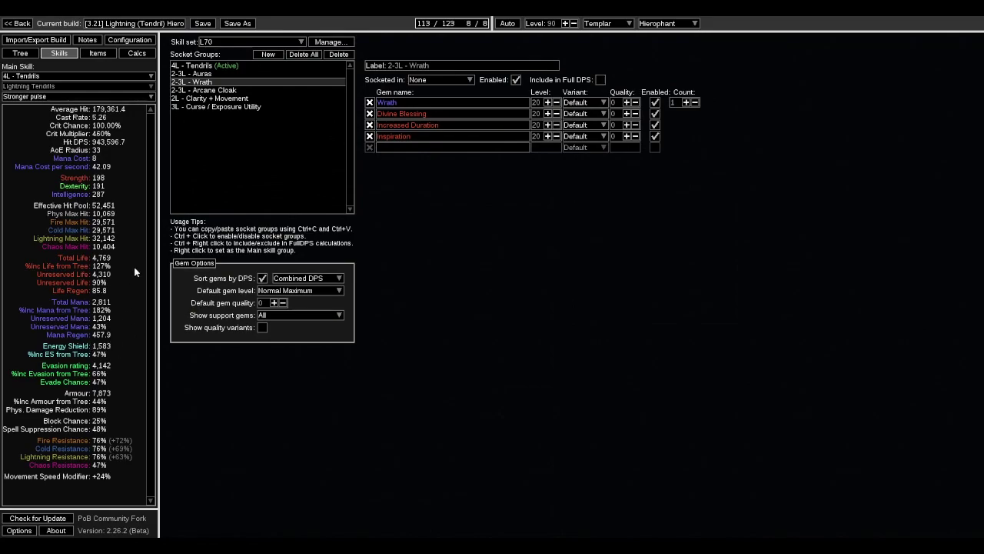
Toggle Arcane Cloak on and off in the 2-3L - Arcane Cloak socket group to compare its effect on the build's stats
left_click(204, 90)
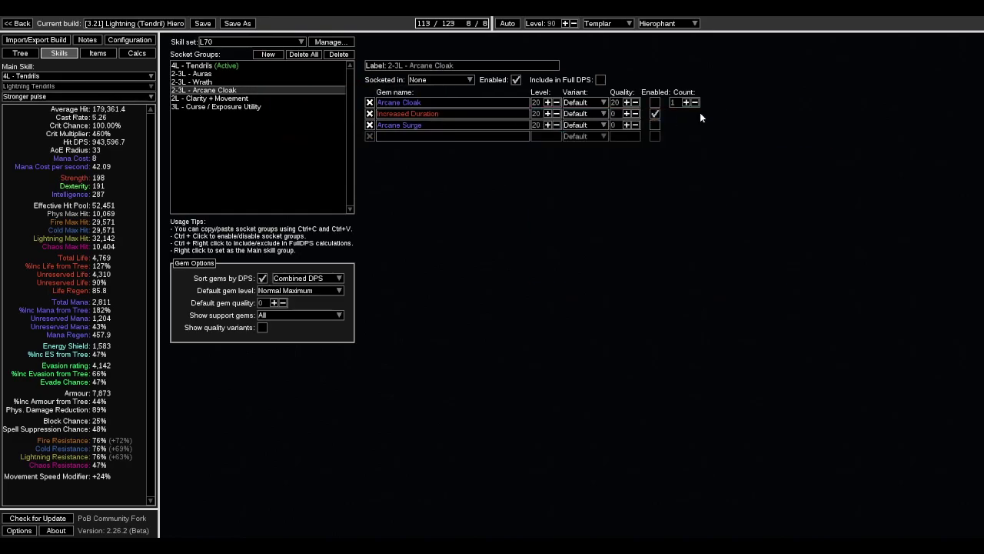
left_click(653, 103)
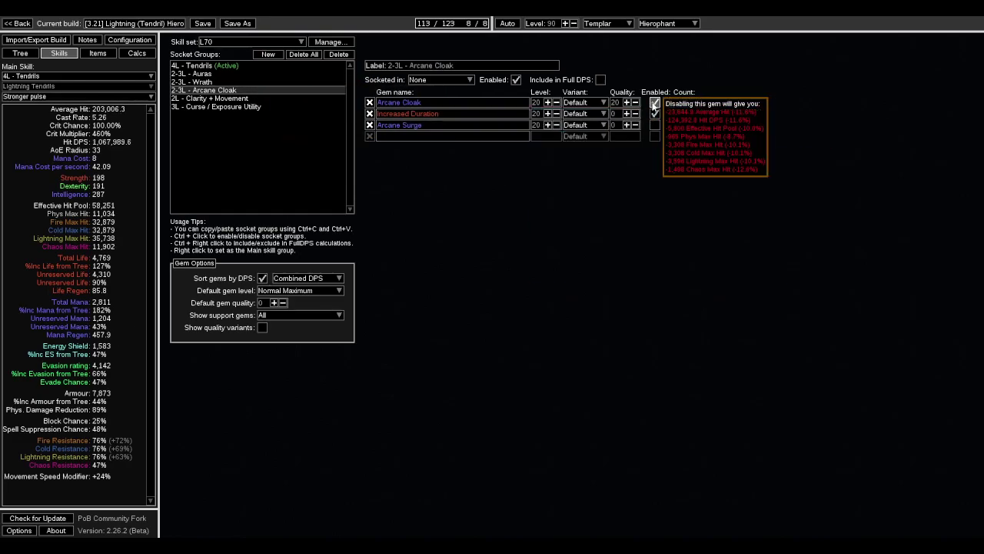
left_click(653, 103)
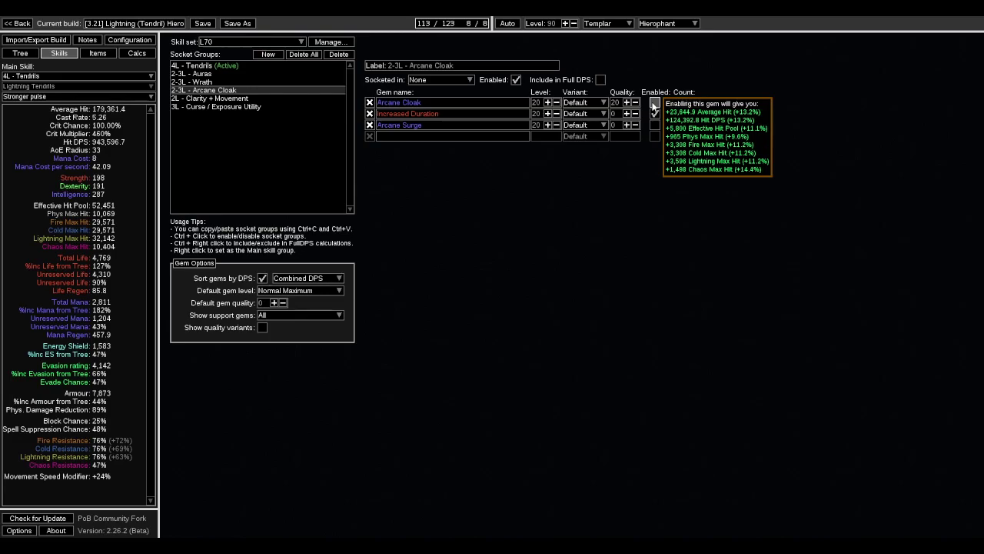
left_click(653, 103)
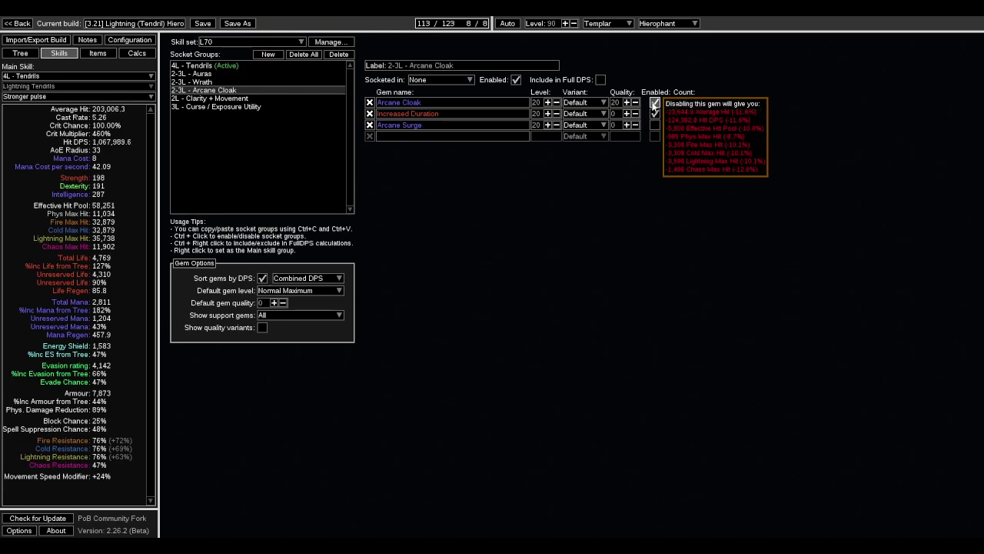
left_click(654, 103)
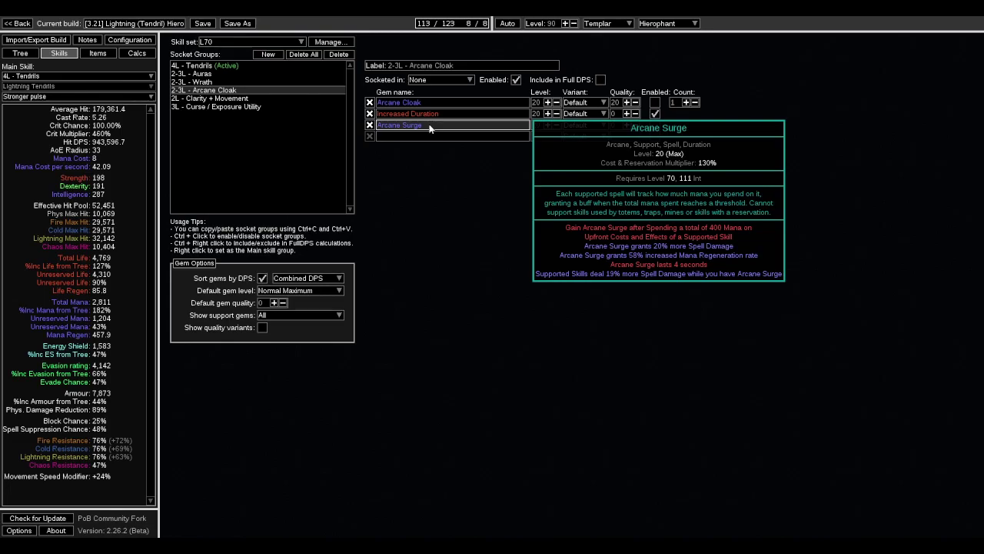
Inspect Arrogance in the 2L - Clarity + Movement socket group and examine the northern part of the L90 passive tree
key("Down")
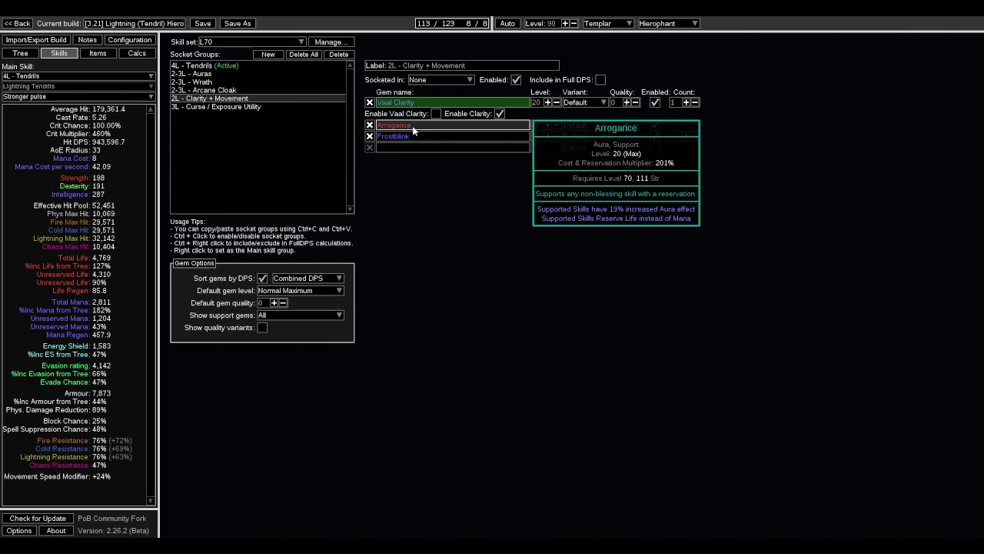
left_click(20, 53)
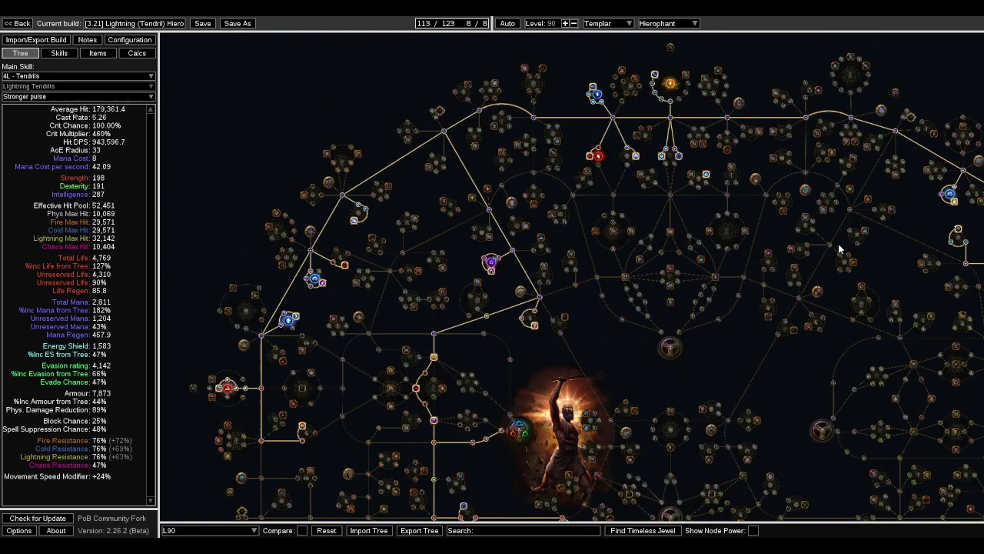
left_click_drag(839, 248, 561, 230)
mouse_move(671, 178)
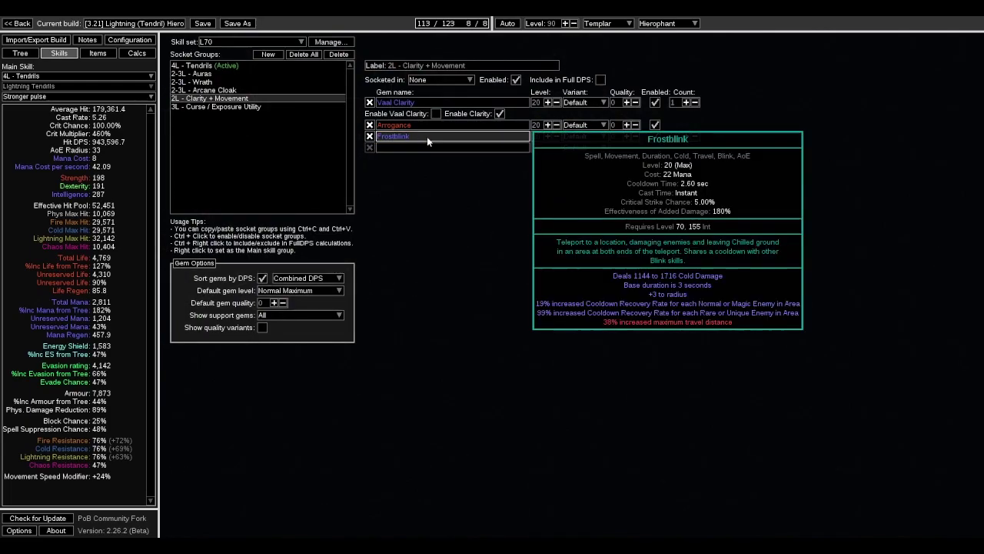
Toggle Wave of Conviction and Conductivity on and off in the 3L - Curse / Exposure Utility socket group to compare their effect
left_click(219, 107)
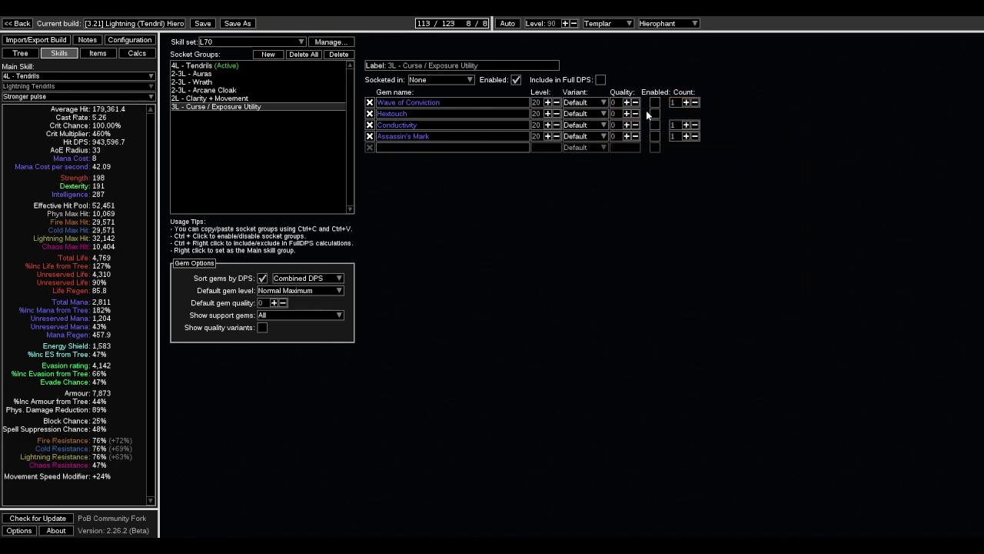
left_click(654, 105)
left_click(654, 103)
mouse_move(448, 110)
left_click(654, 125)
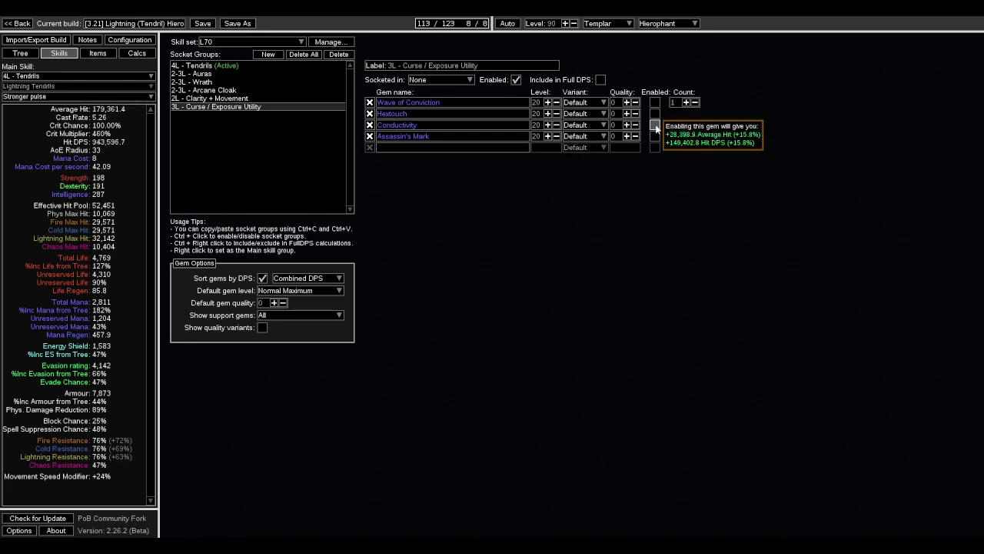
left_click(654, 125)
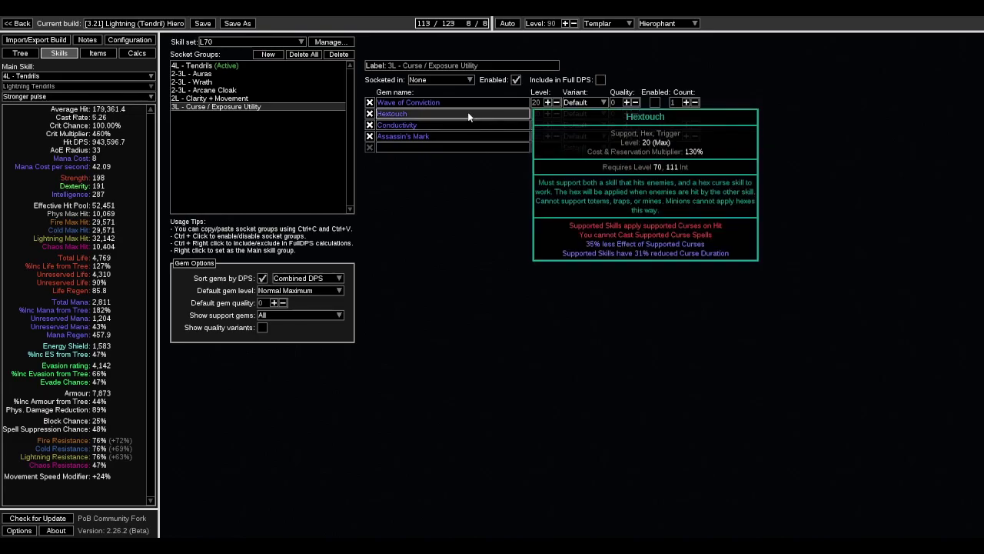
Inspect the allocated Elemental Mastery on the western side of the L90 passive tree
left_click(108, 55)
key("ctrl+1")
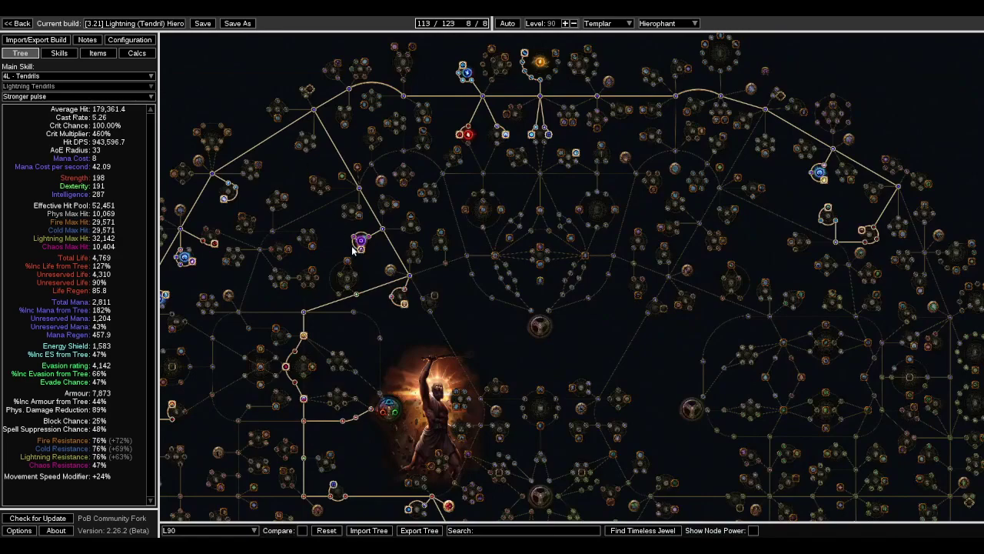
scroll(347, 253, "up", 2)
left_click_drag(344, 242, 696, 153)
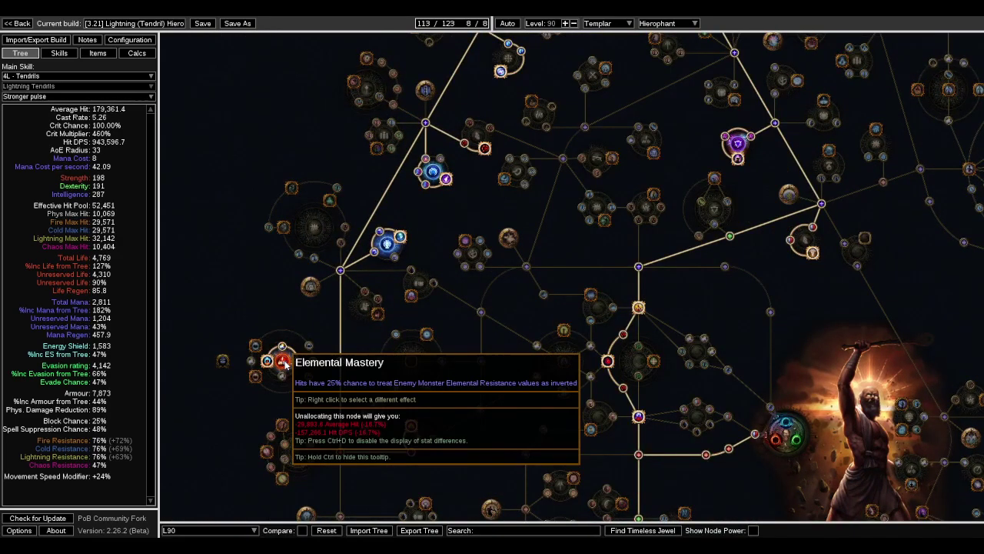
Enable Awakened Added Lightning Damage in the 4L - Tendrils socket group
key("ctrl+2")
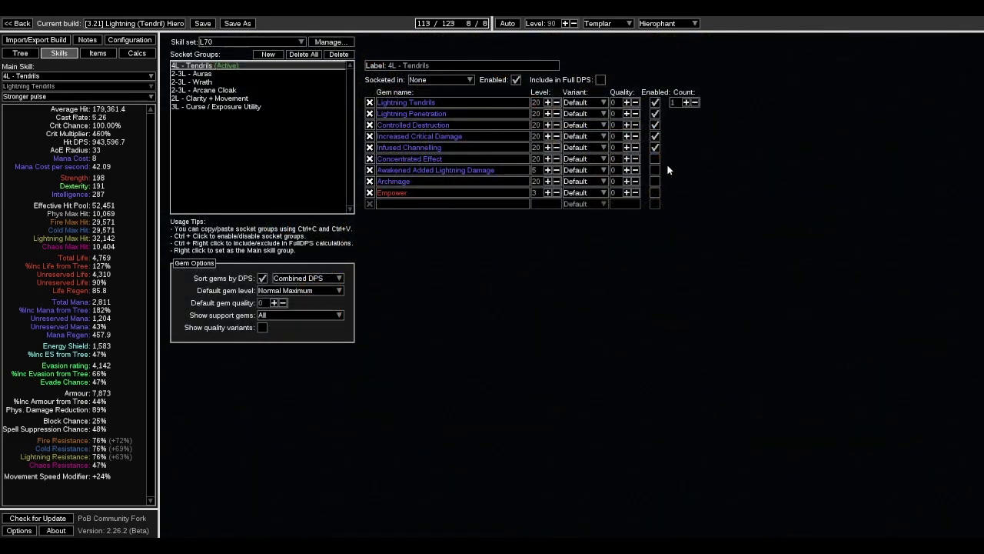
left_click(654, 170)
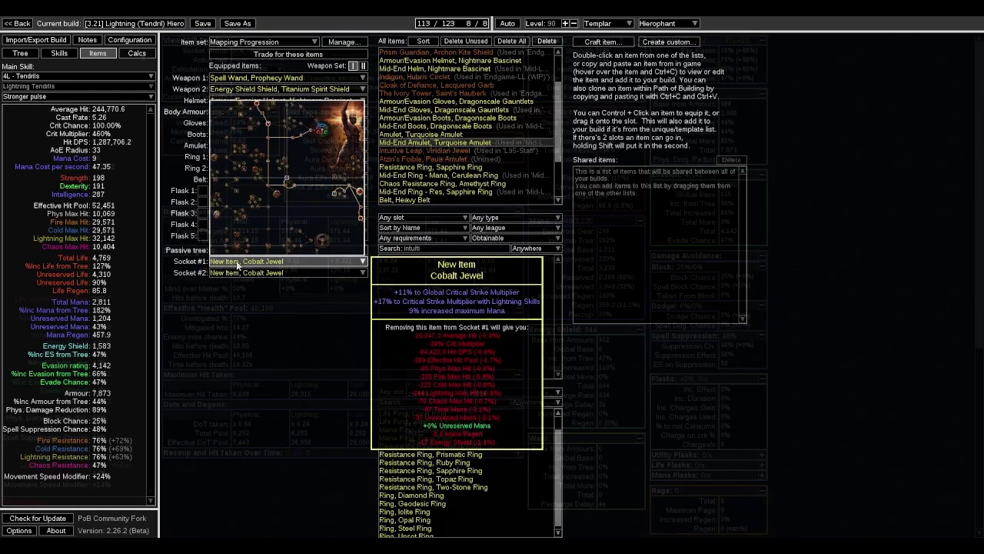
Return to the build's skills and switch the skill set to L90
left_click(60, 54)
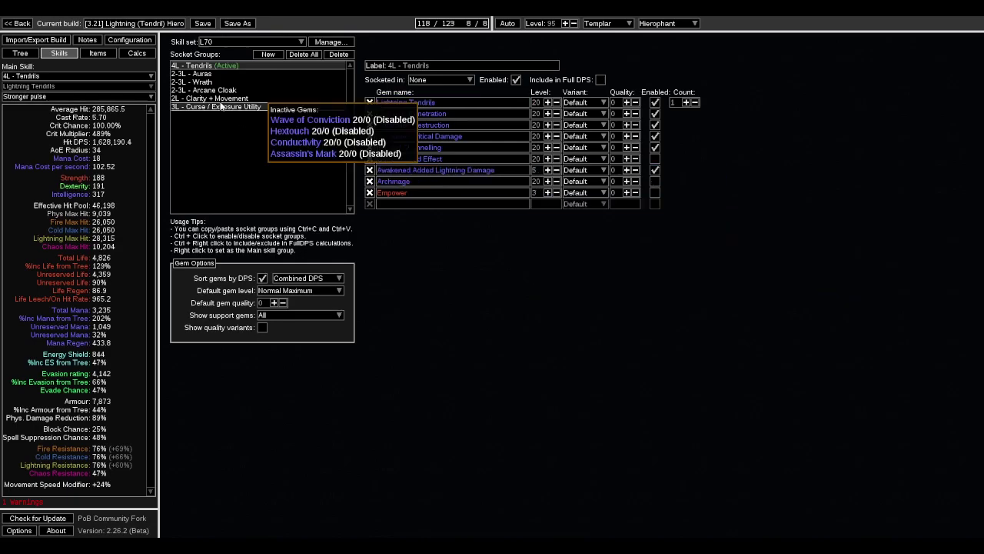
left_click(230, 41)
left_click(207, 68)
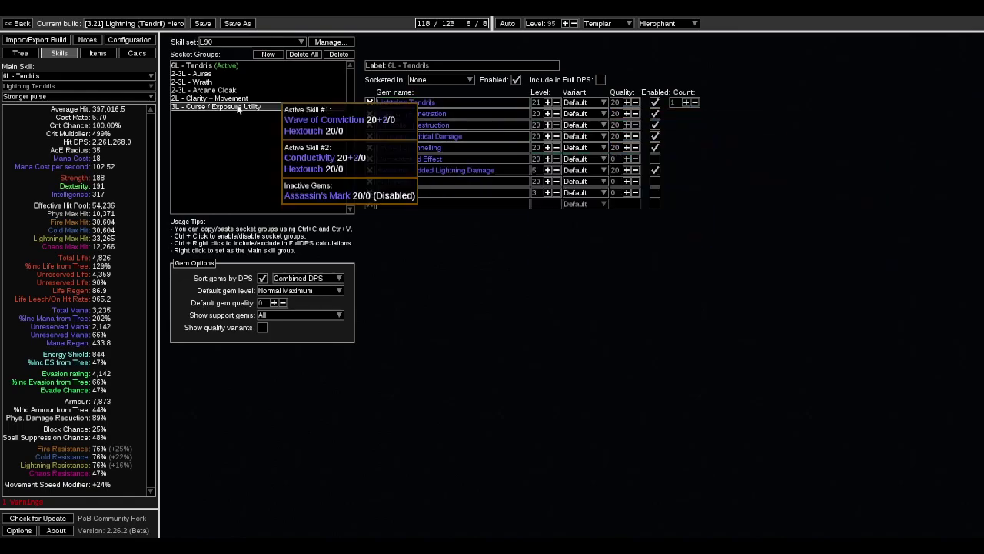
Review the L90 aura gems and enable Arcane Cloak in the 2-3L - Arcane Cloak socket group
left_click(203, 75)
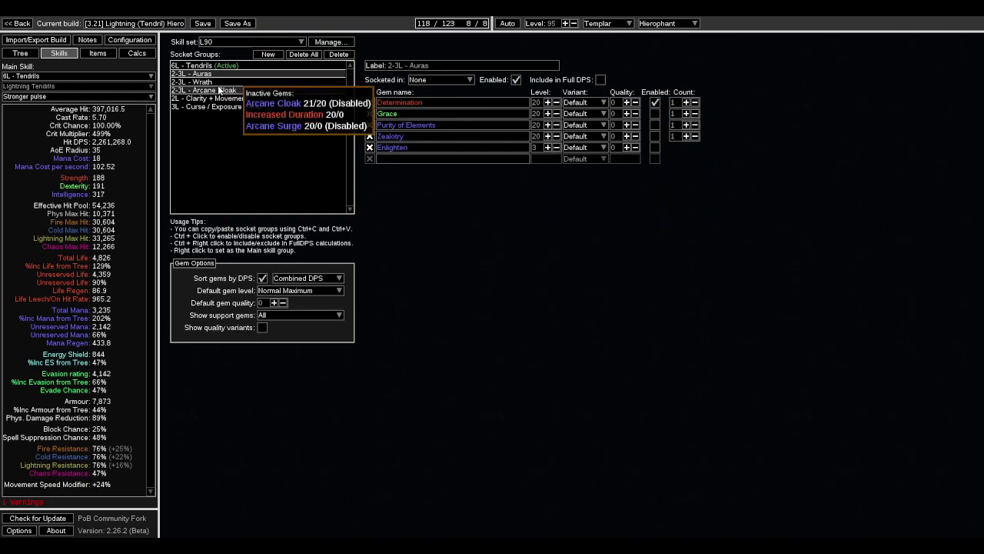
left_click(216, 90)
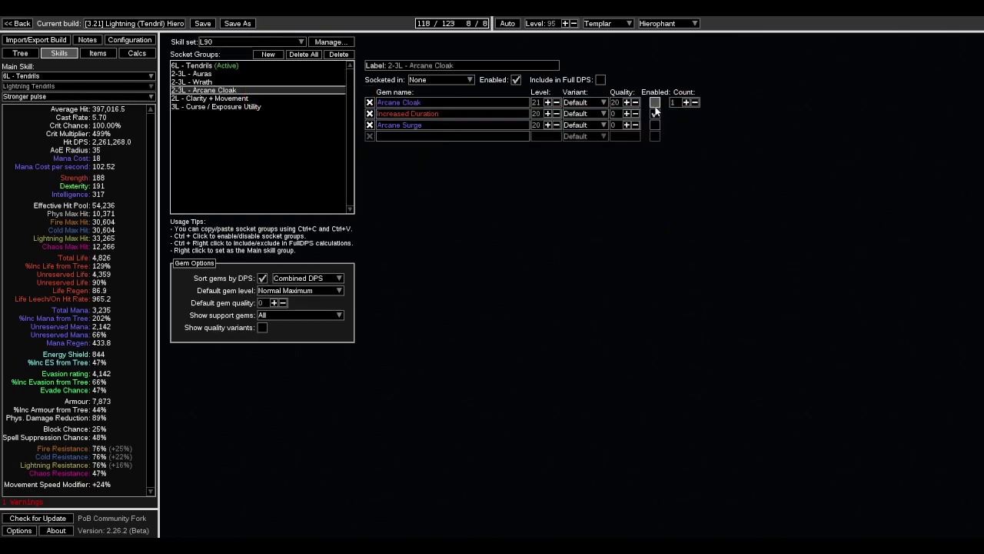
left_click(654, 103)
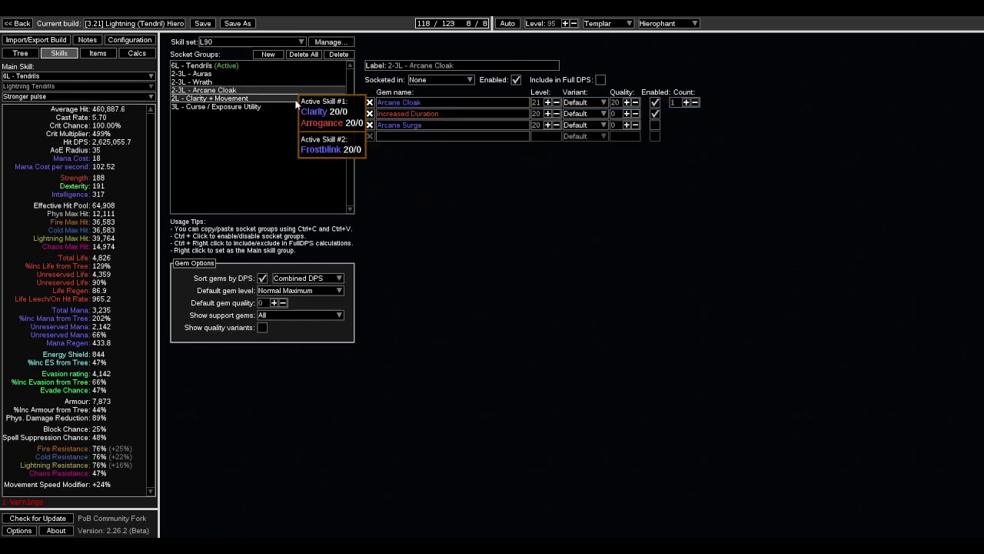
Mark the enemy as Shocked in the build configuration's effective DPS conditions
left_click(140, 54)
left_click(130, 40)
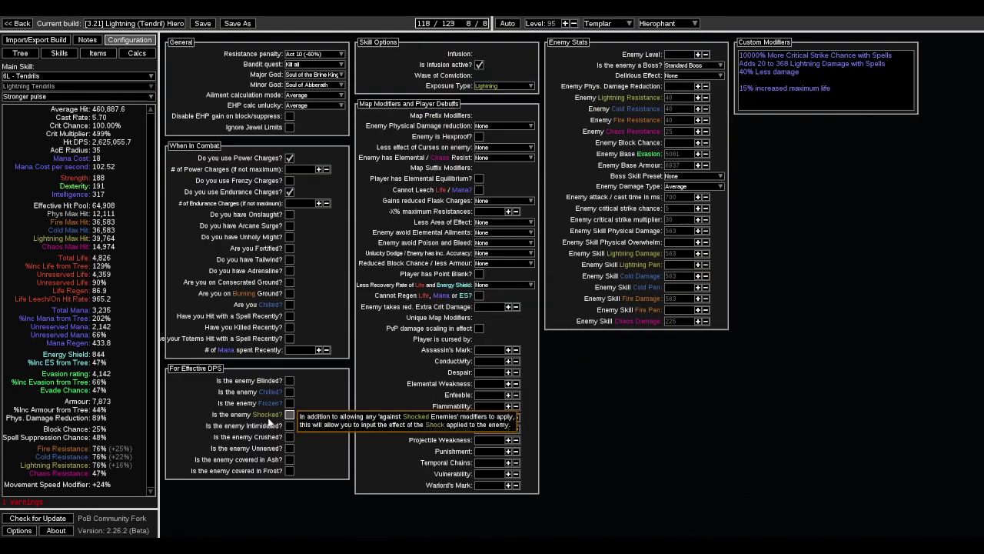
left_click(290, 416)
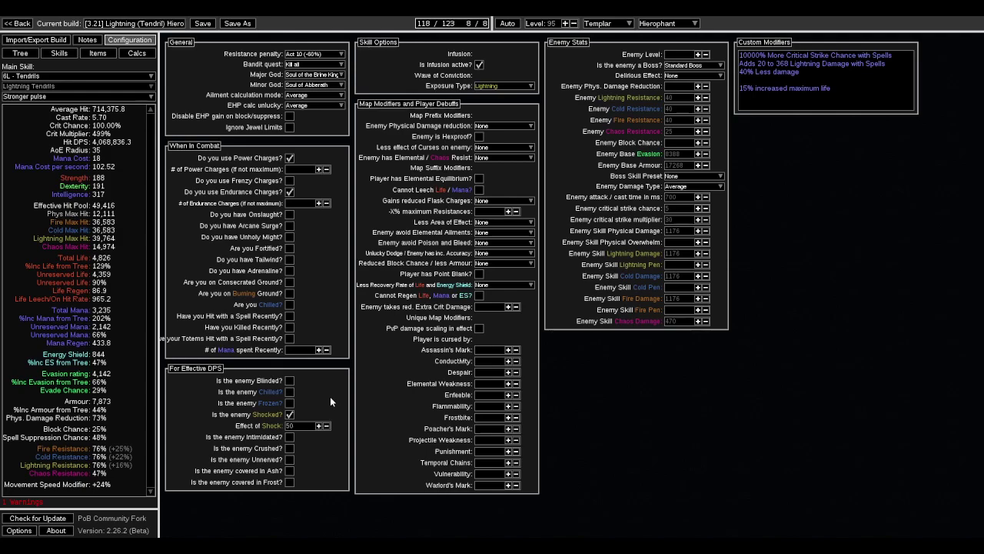
Review the L90 3L - Curse / Exposure Utility gems and examine the overall layout of the L95-Norm passive tree
left_click(59, 54)
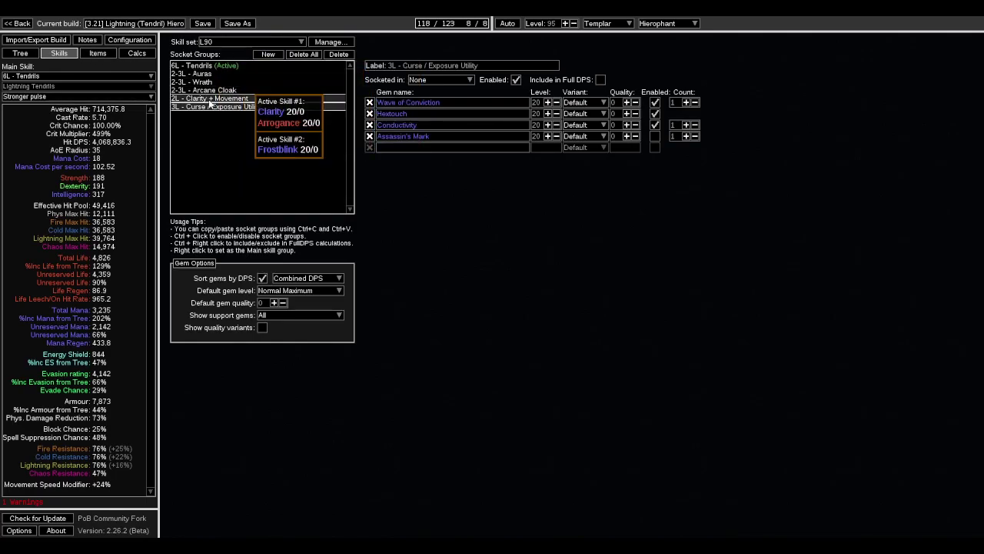
left_click(27, 54)
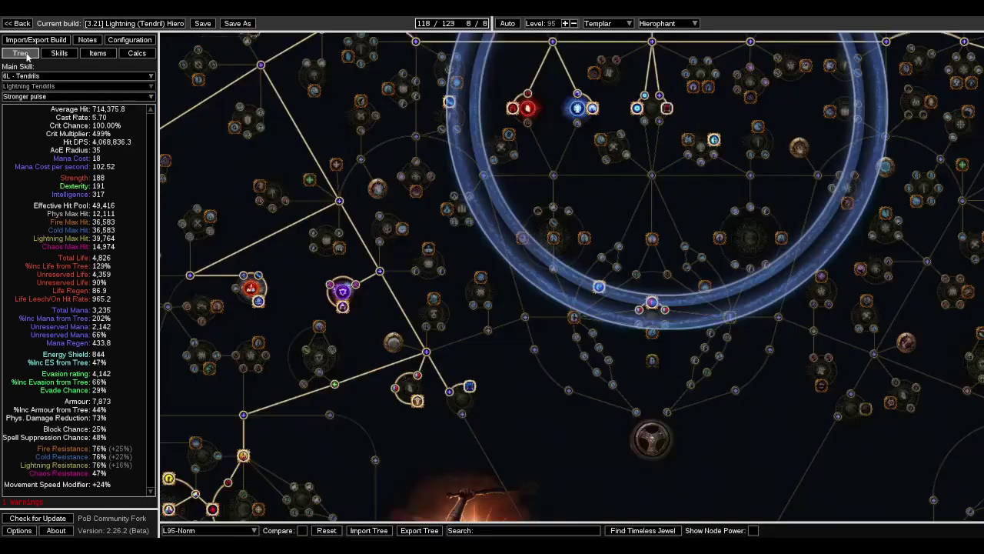
scroll(379, 286, "down", 5)
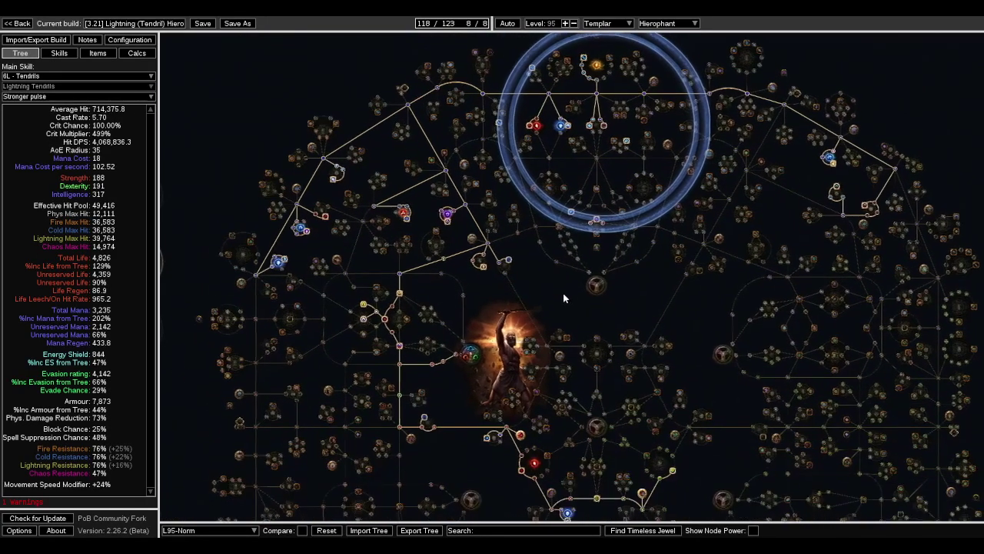
scroll(538, 281, "up", 3)
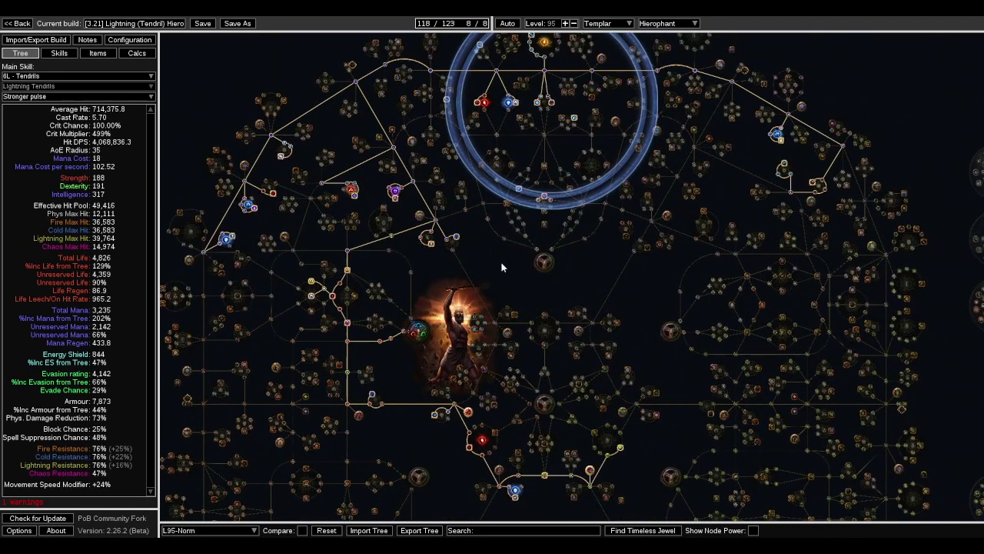
scroll(501, 267, "down", 2)
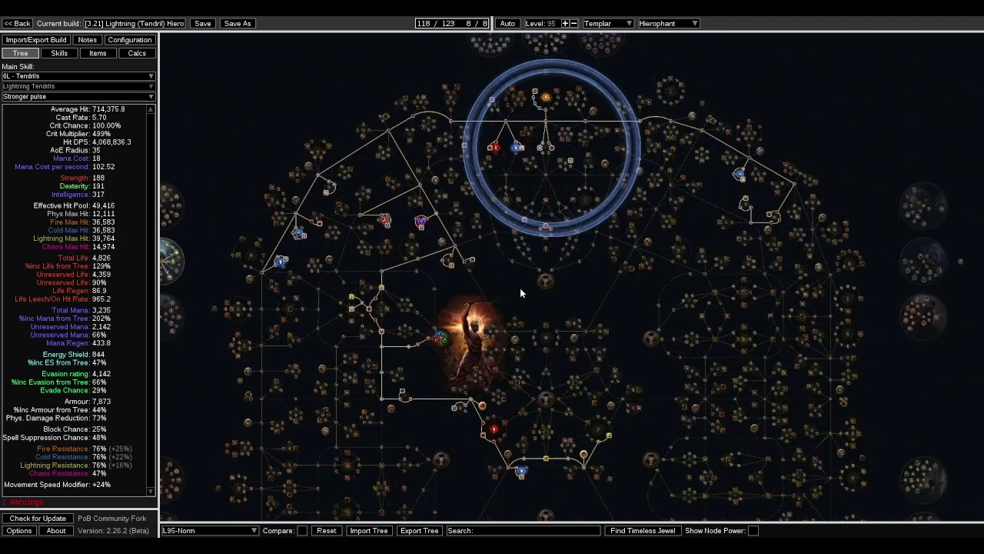
scroll(520, 288, "up", 1)
scroll(520, 287, "up", 1)
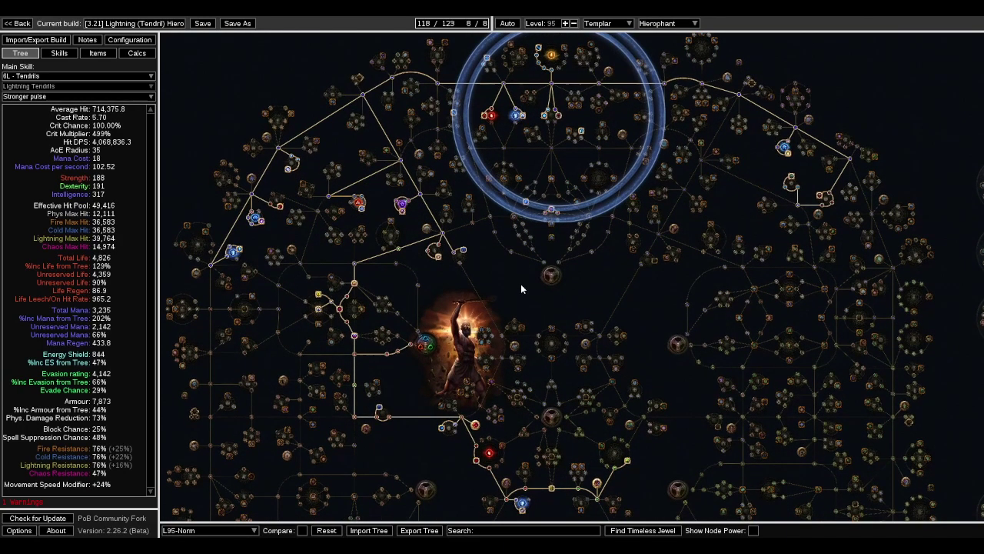